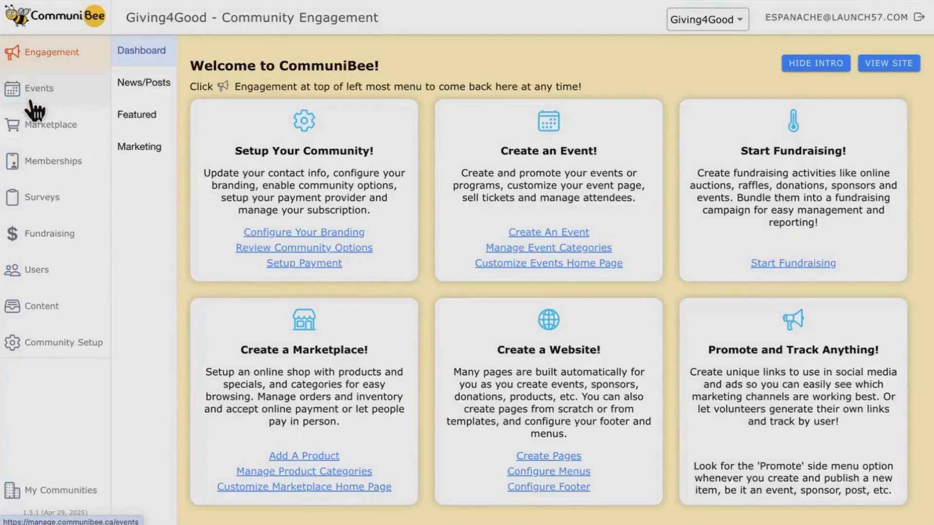
Go to the events list and start creating a new event
click(38, 103)
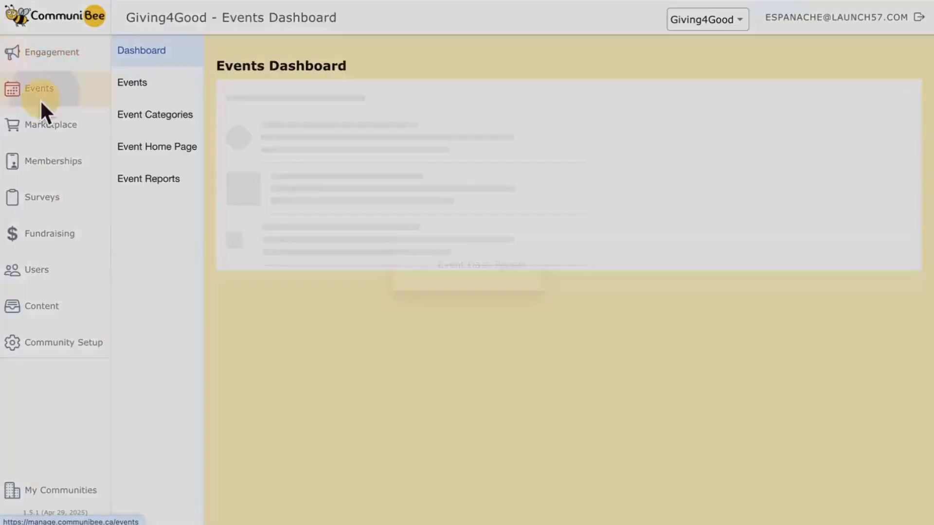
click(133, 94)
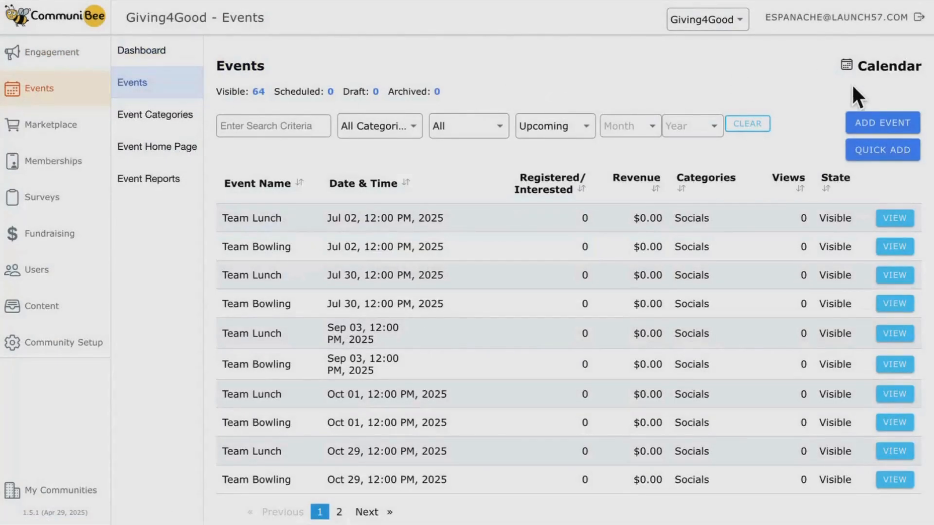
click(883, 129)
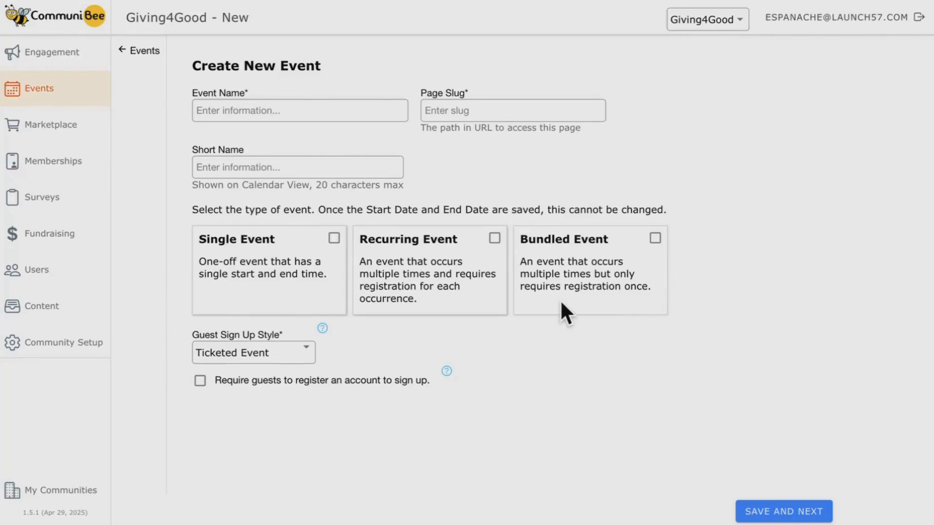
Review the guest sign-up style options for the new event, keeping Ticketed Event
click(265, 357)
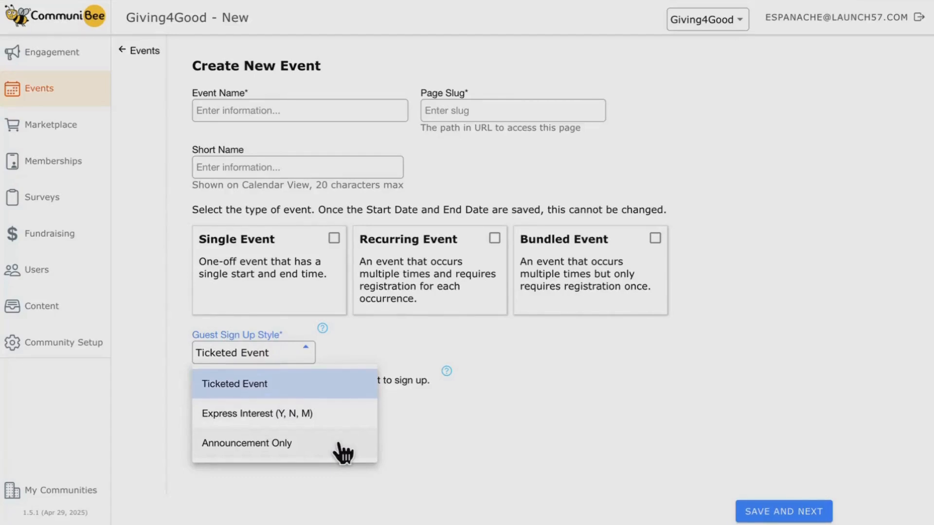
click(309, 360)
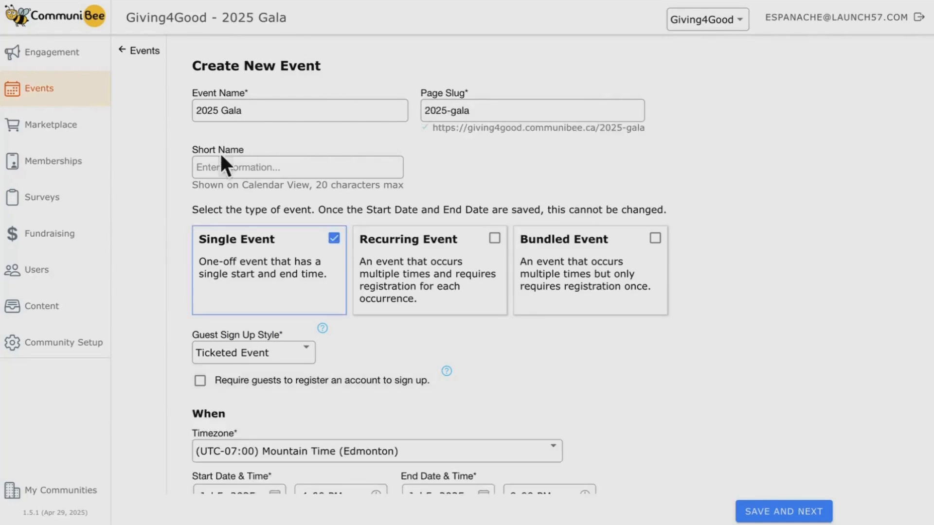
Try the Recurring Event type for the 2025 Gala and view the recurring style options without choosing one
scroll(228, 229, down, 1)
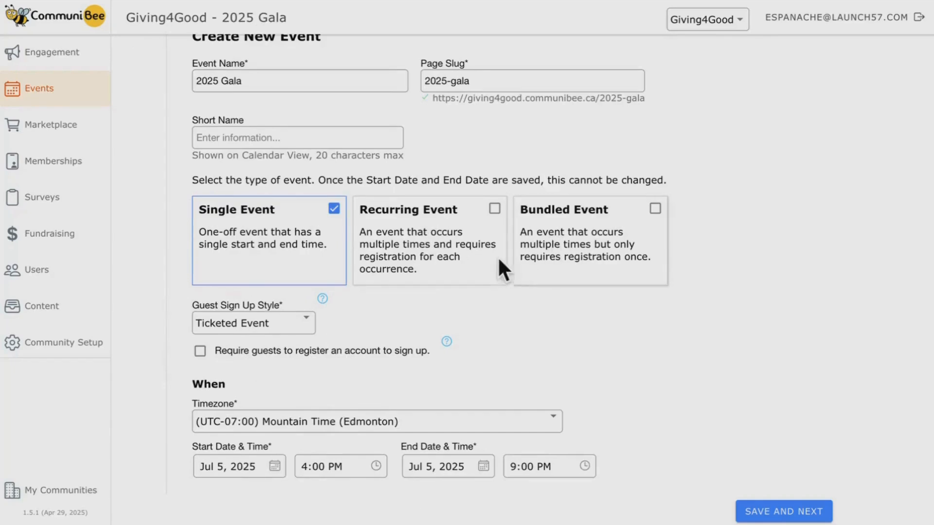
click(486, 251)
scroll(608, 316, down, 2)
scroll(621, 334, down, 4)
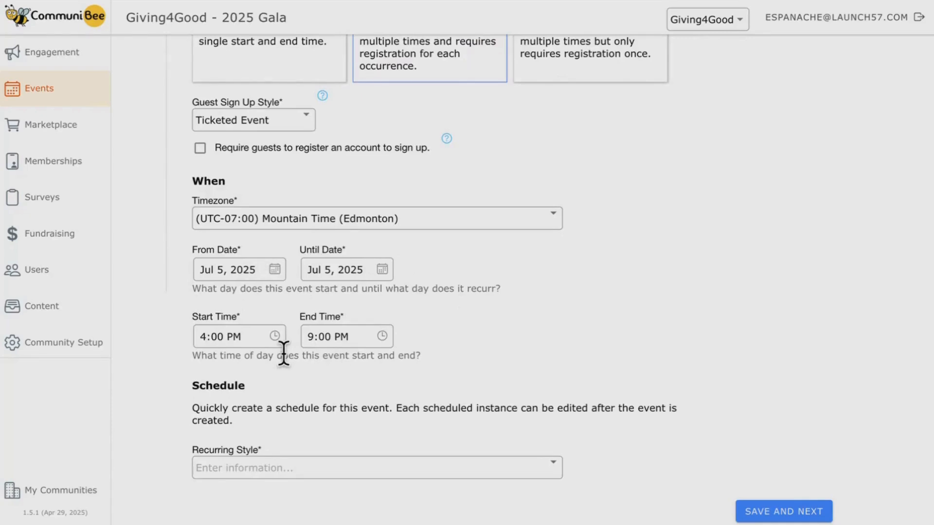
click(246, 467)
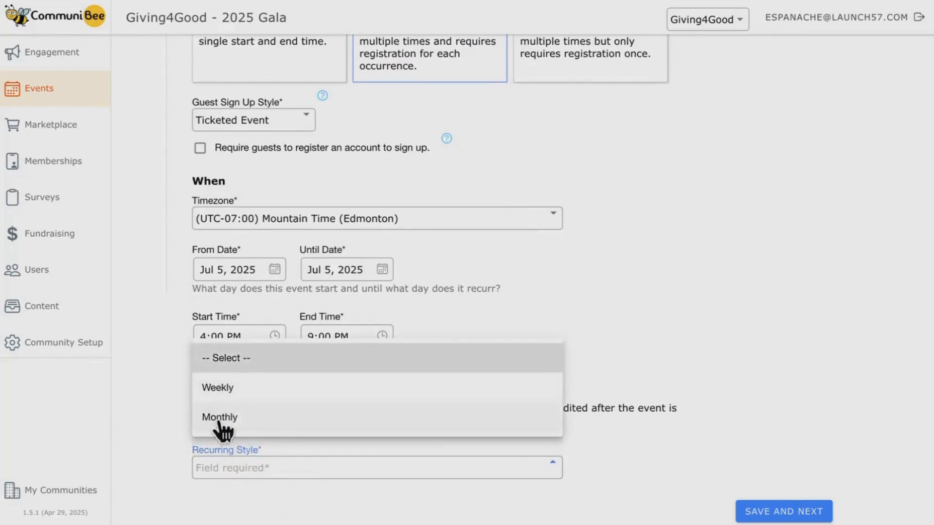
click(635, 388)
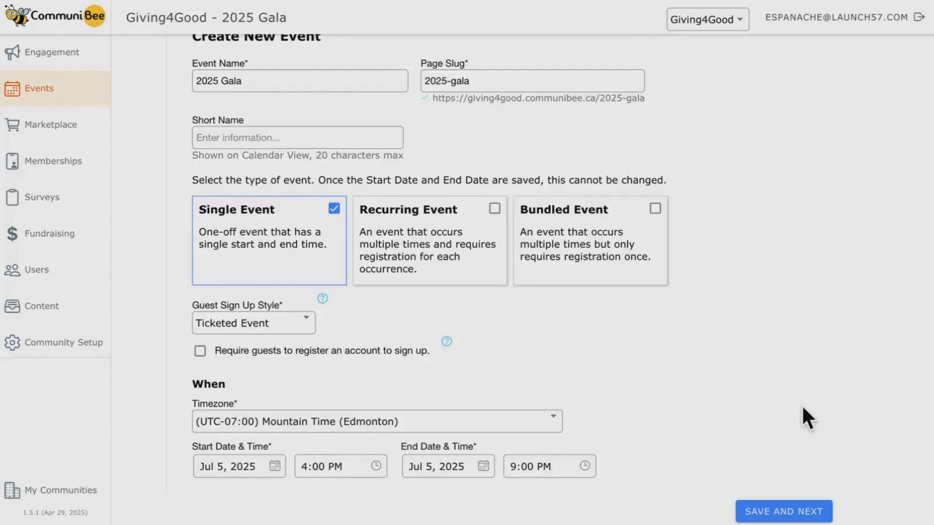
Save the 2025 Gala as a single ticketed event on Jul 5, 2025, and review the description and feature image fields
click(773, 513)
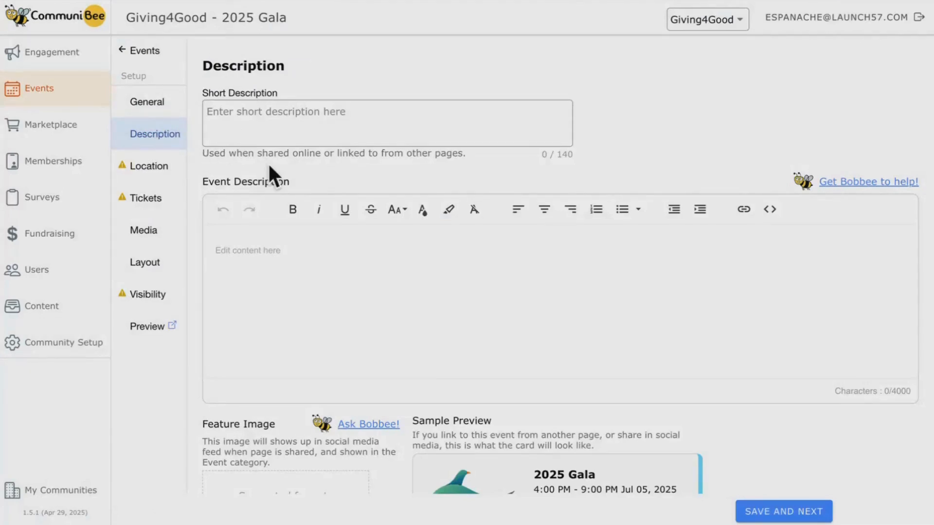
scroll(269, 168, down, 1)
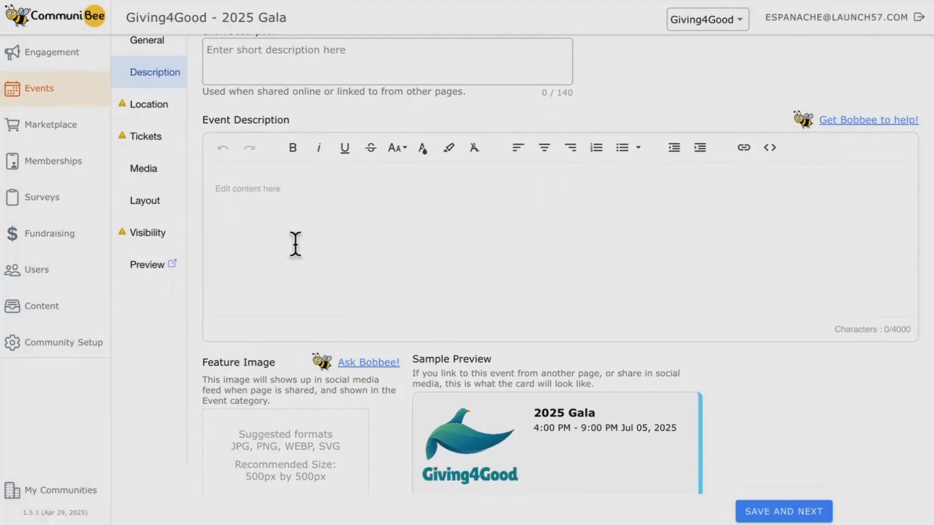
scroll(295, 245, down, 2)
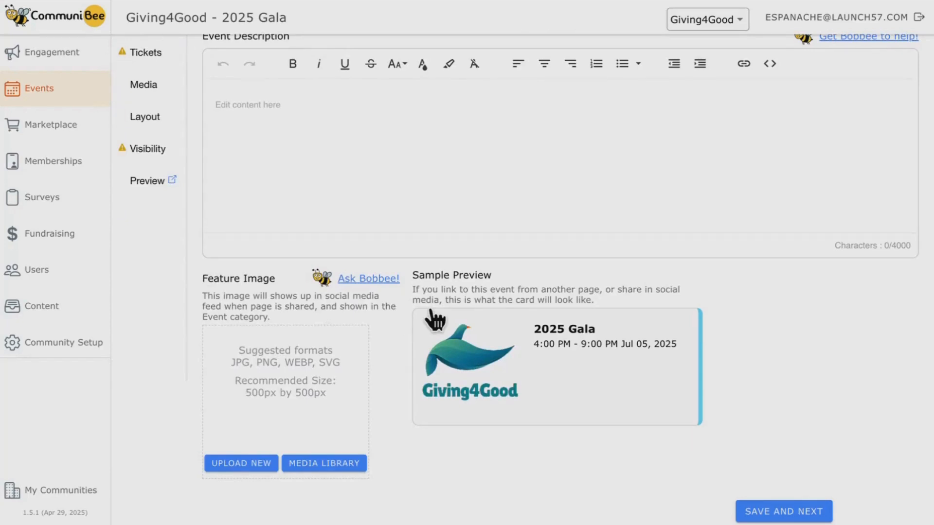
Complete and save the description with the short text "Purchase tickets here!", the gala details and the 2025 Gala feature image
scroll(435, 321, up, 2)
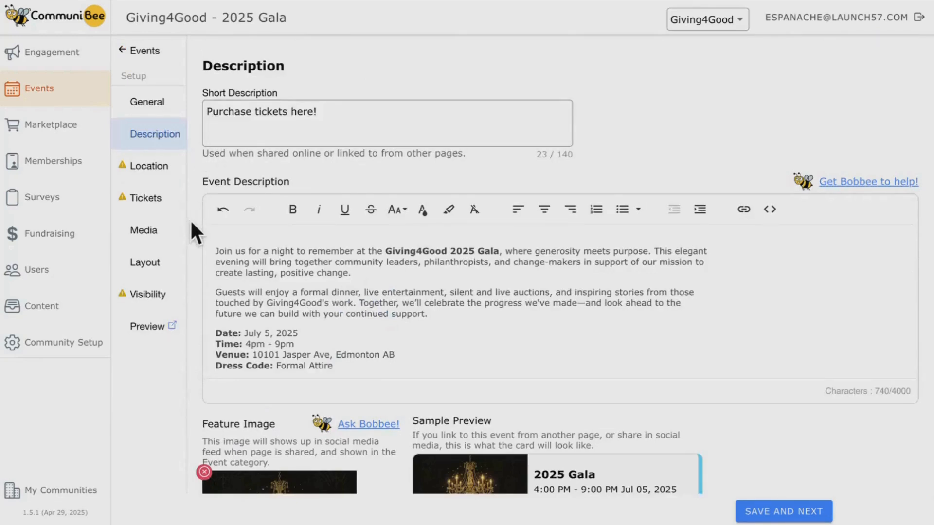
scroll(191, 224, down, 3)
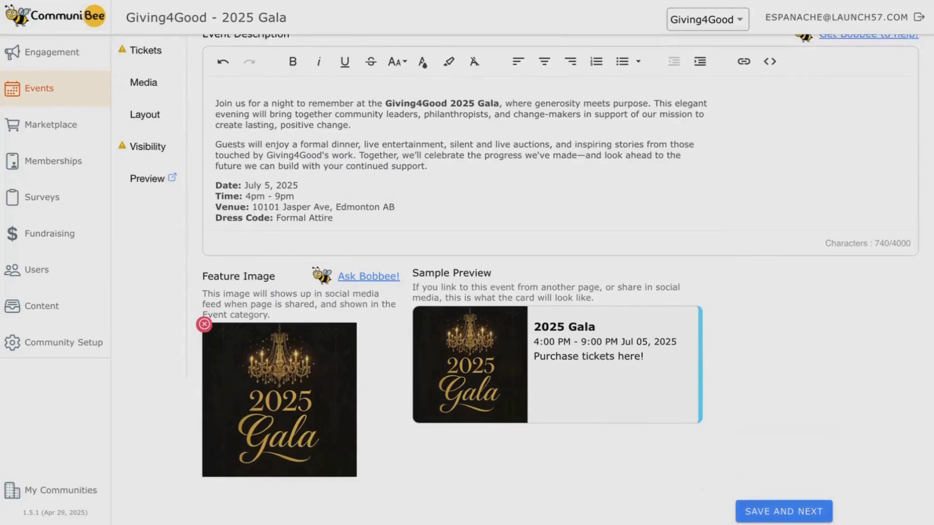
scroll(823, 376, up, 1)
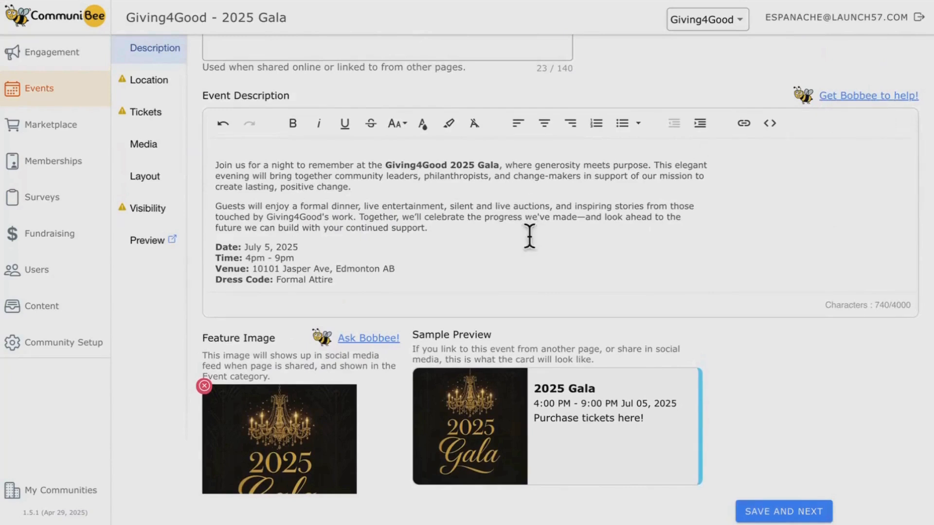
scroll(530, 236, down, 2)
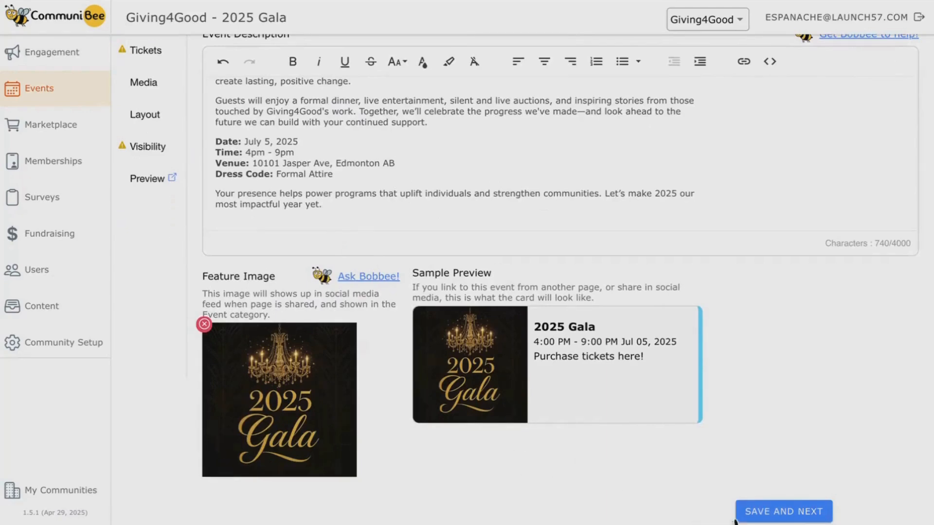
click(790, 519)
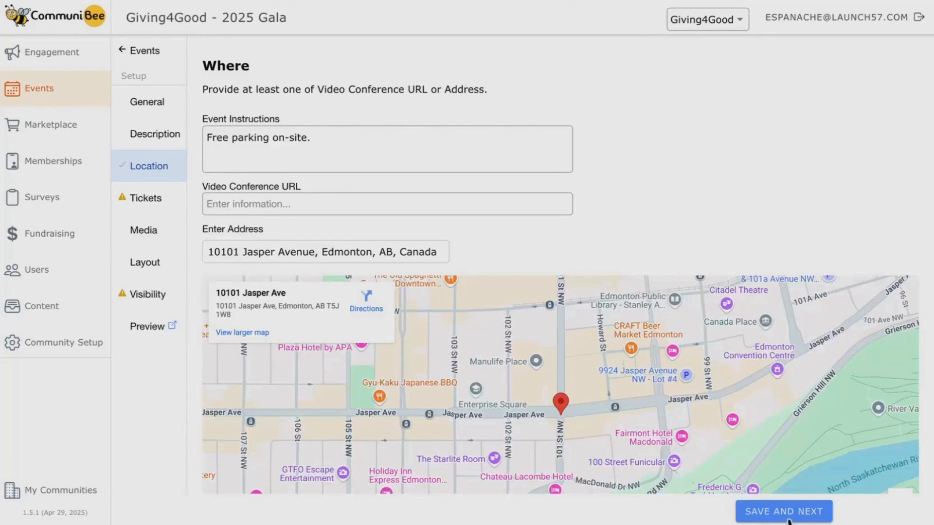
Save the location with the venue address and parking instructions, and set and save a total event capacity of 500
click(776, 518)
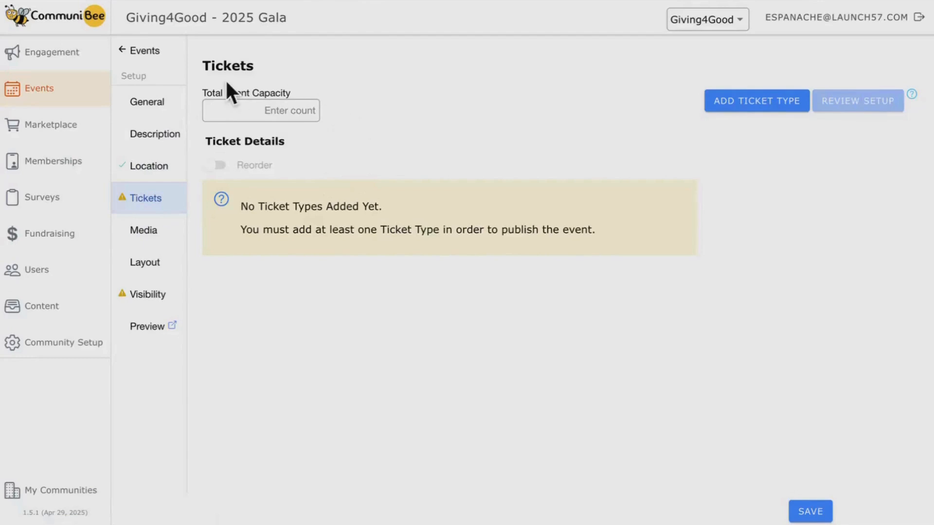
click(300, 109)
text(500)
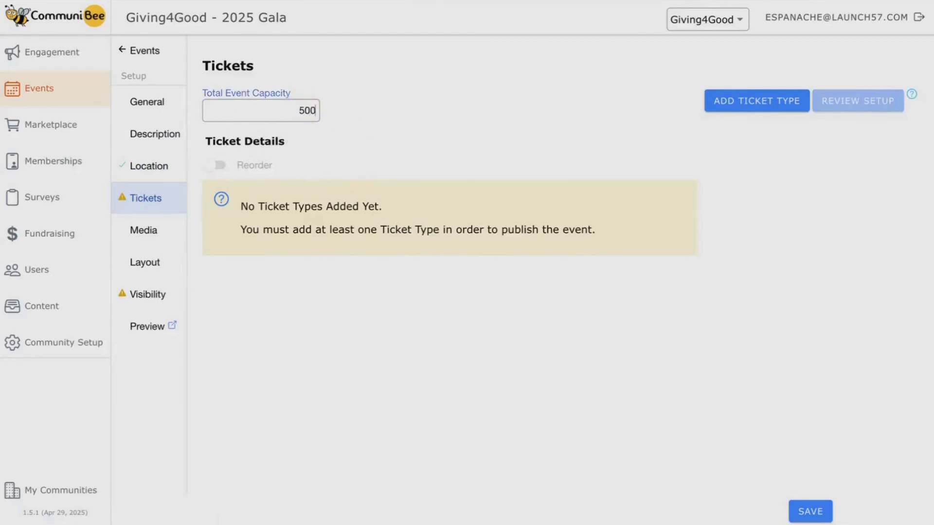
click(542, 130)
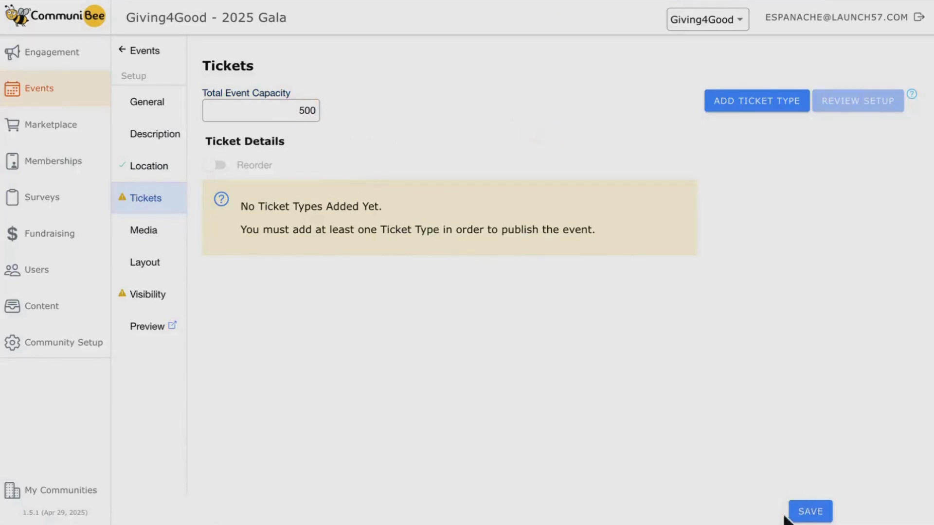
click(819, 517)
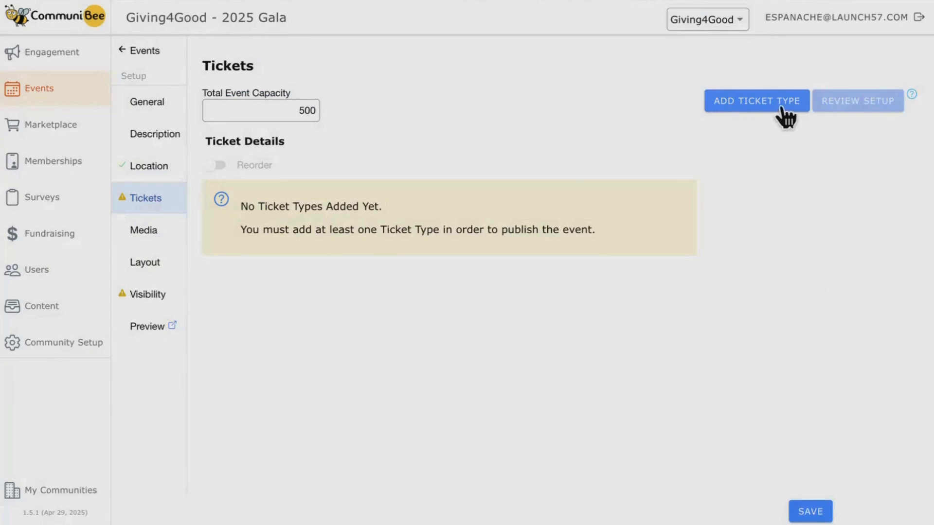
Start a new ticket type and review its name, description, price, quantity and sales period fields
click(765, 105)
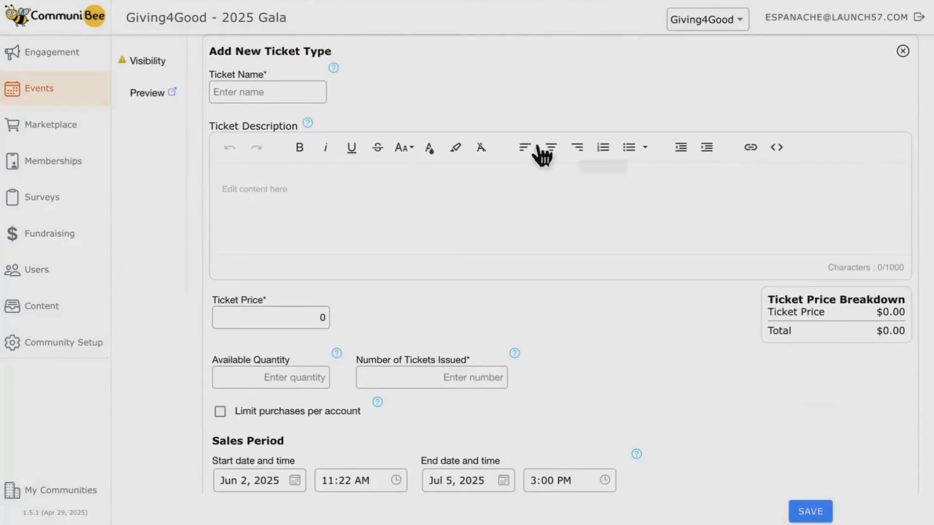
scroll(348, 104, up, 1)
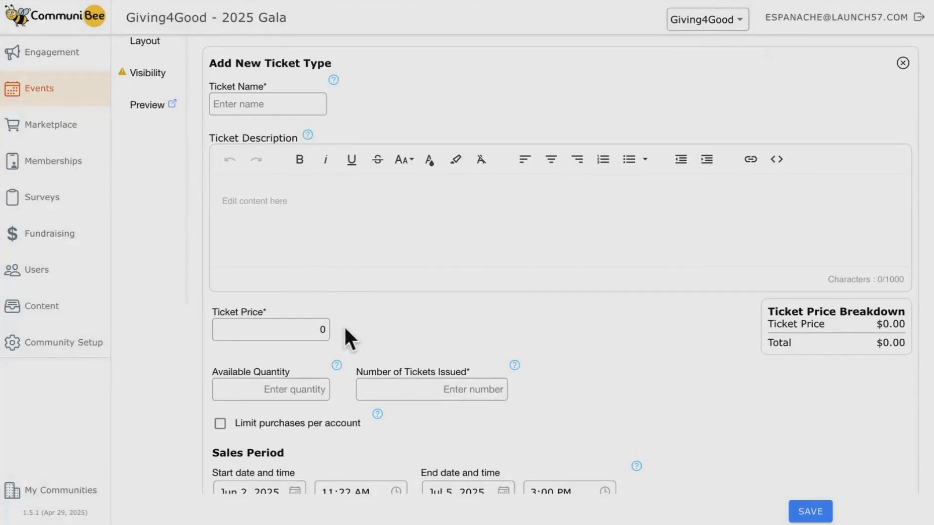
scroll(348, 340, down, 3)
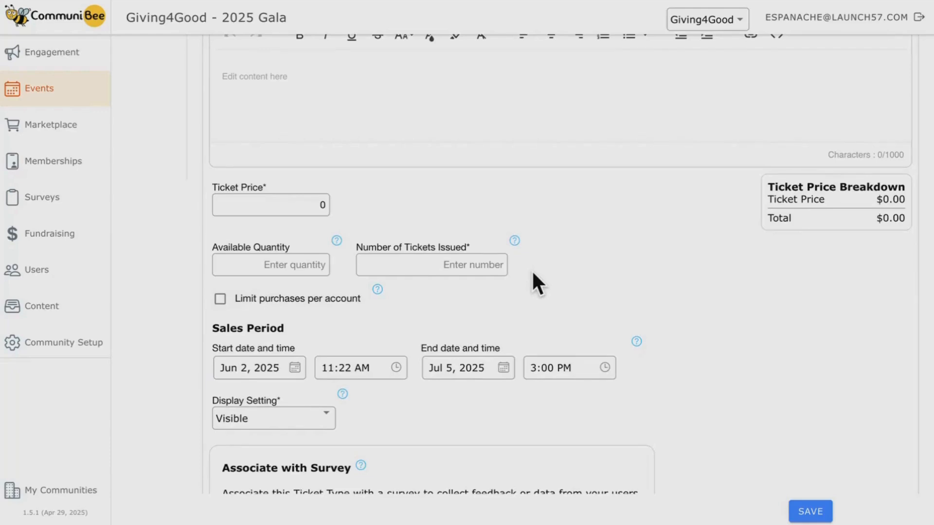
scroll(532, 270, down, 1)
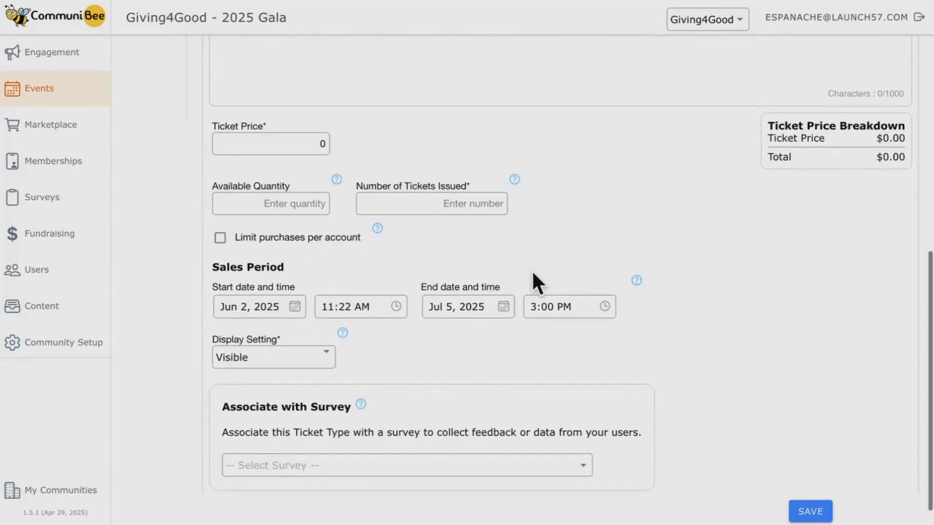
Turn on the per-account purchase limit to view its maximum field, and turn the limit off again
click(312, 243)
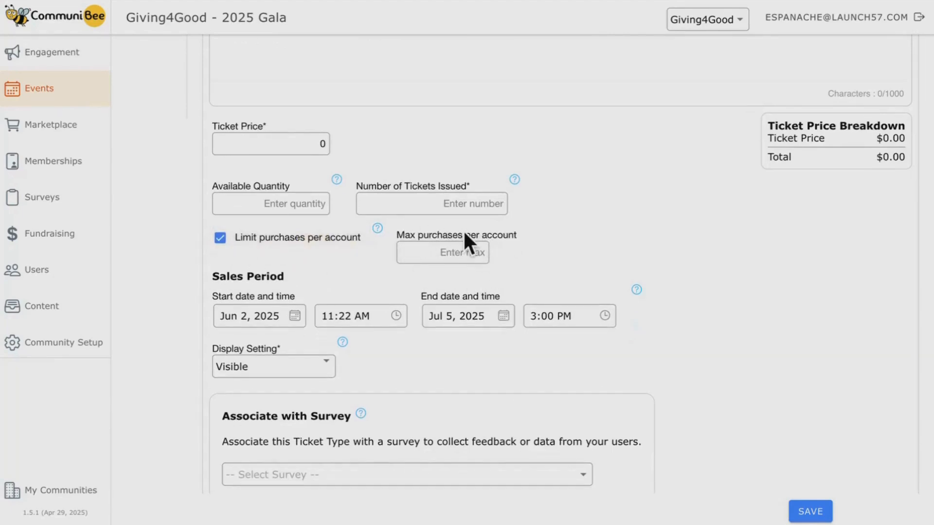
click(346, 238)
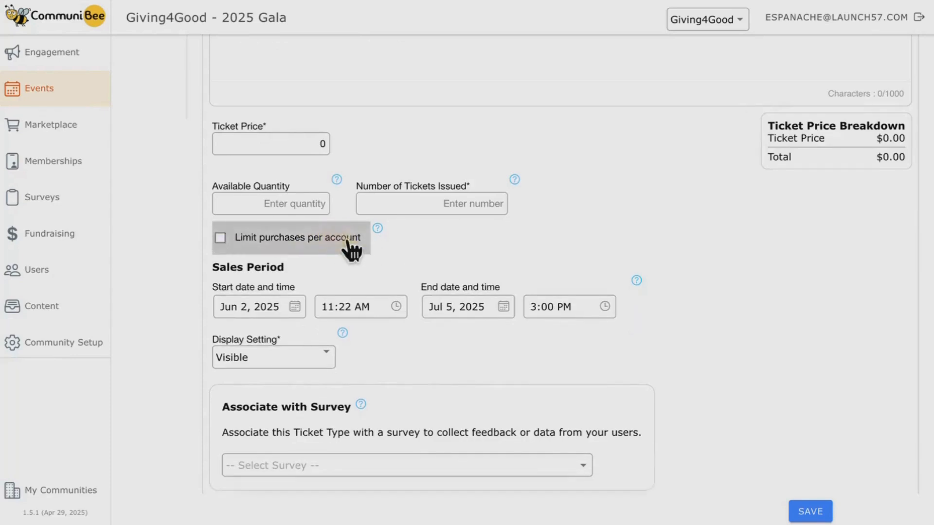
Review the display setting and associated survey choices for the ticket type without changing either
scroll(750, 278, down, 1)
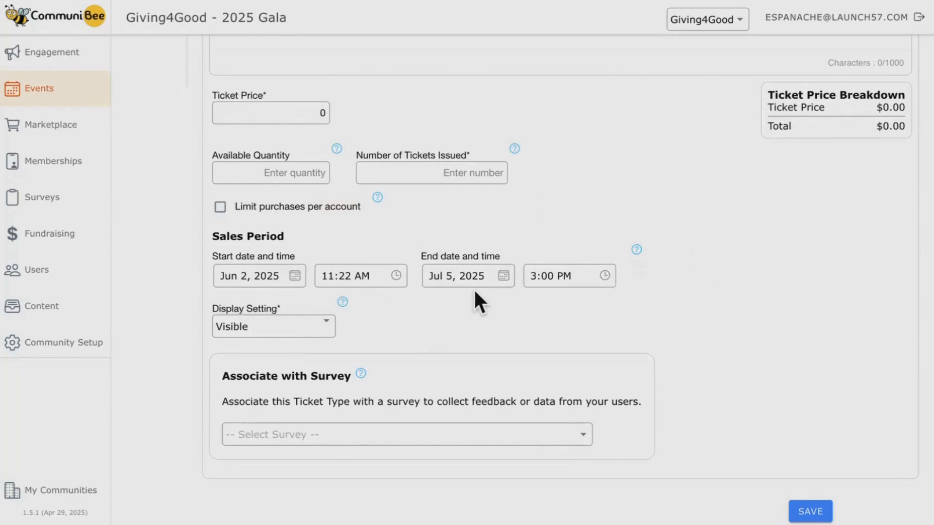
click(321, 331)
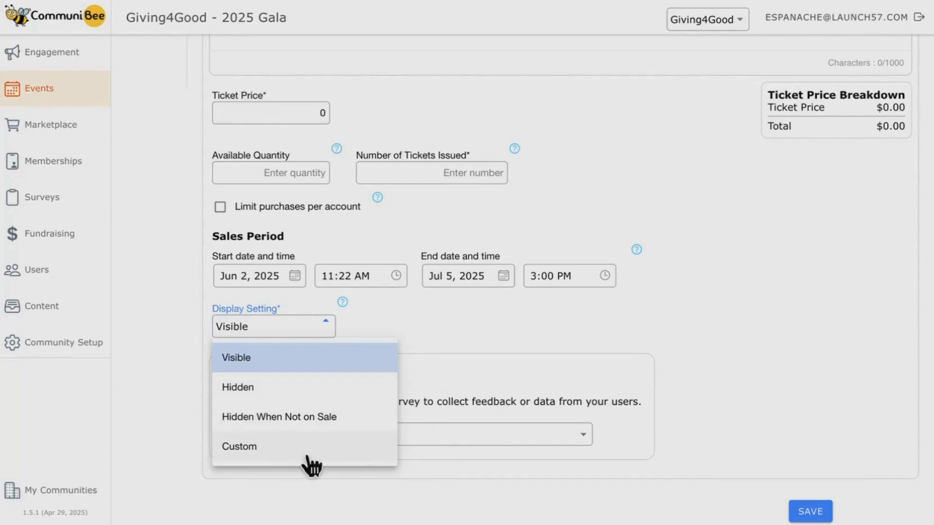
click(305, 327)
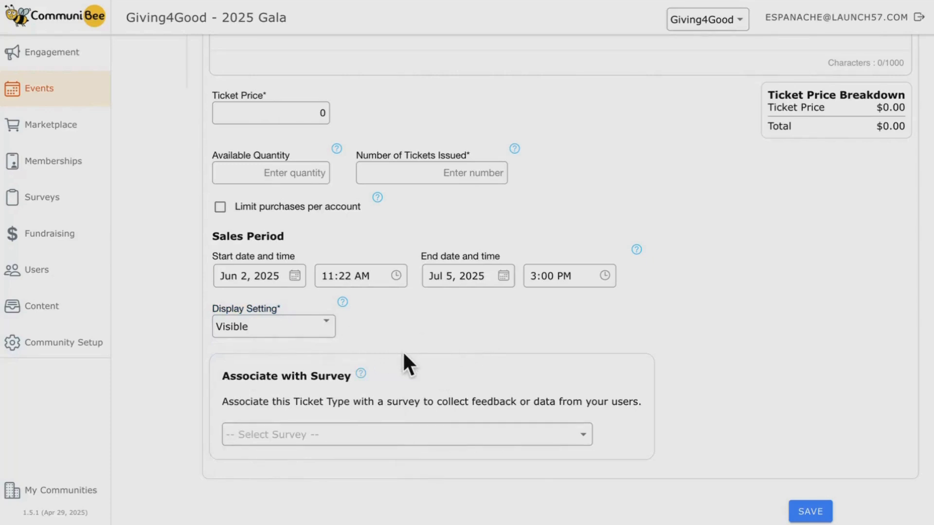
click(407, 436)
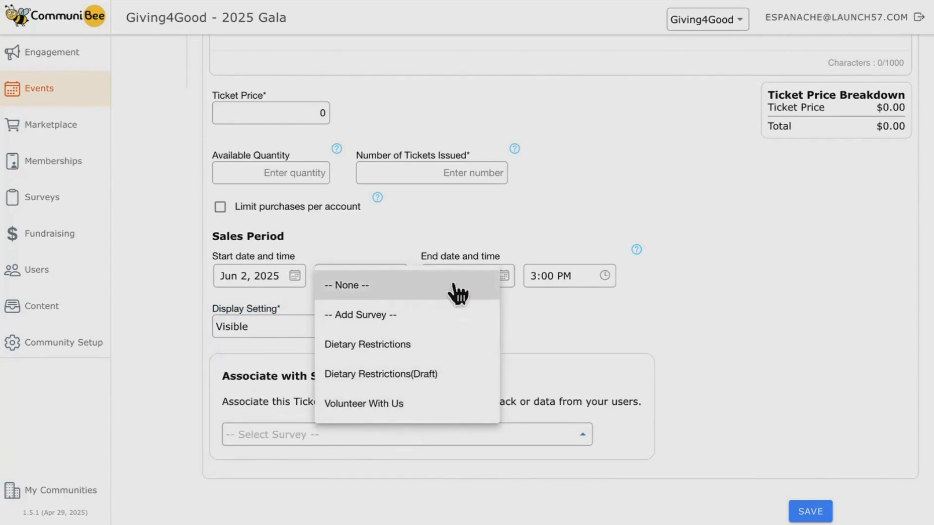
click(709, 346)
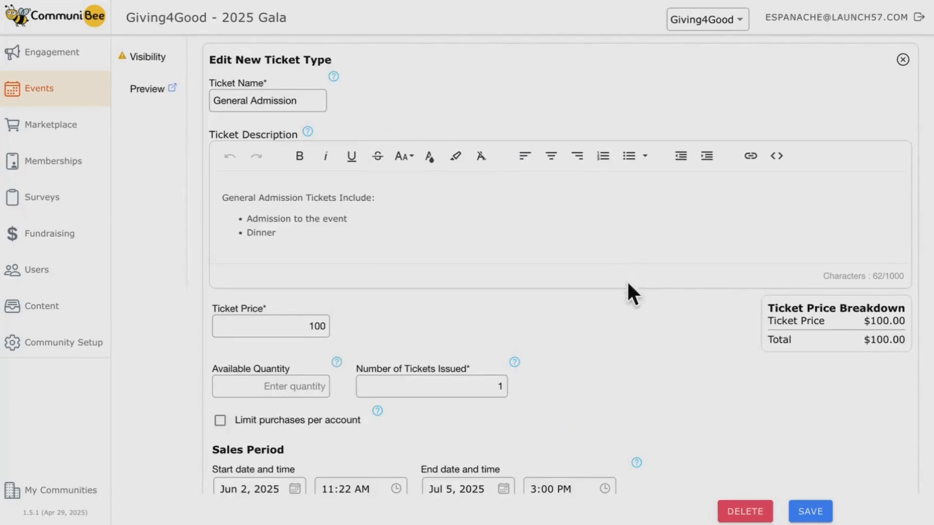
Save the General Admission ticket type priced at 100, with 1 ticket issued and the GA Survey associated
scroll(644, 360, down, 4)
scroll(646, 358, down, 1)
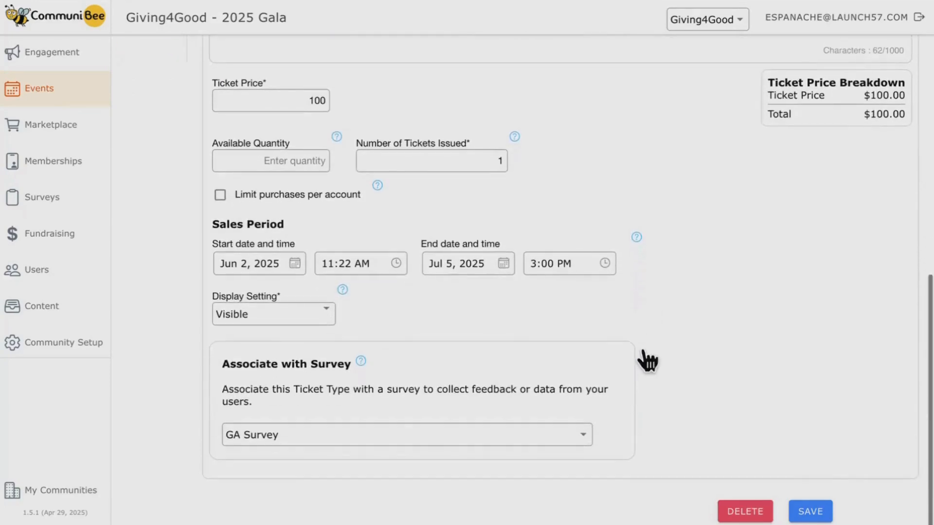
click(810, 515)
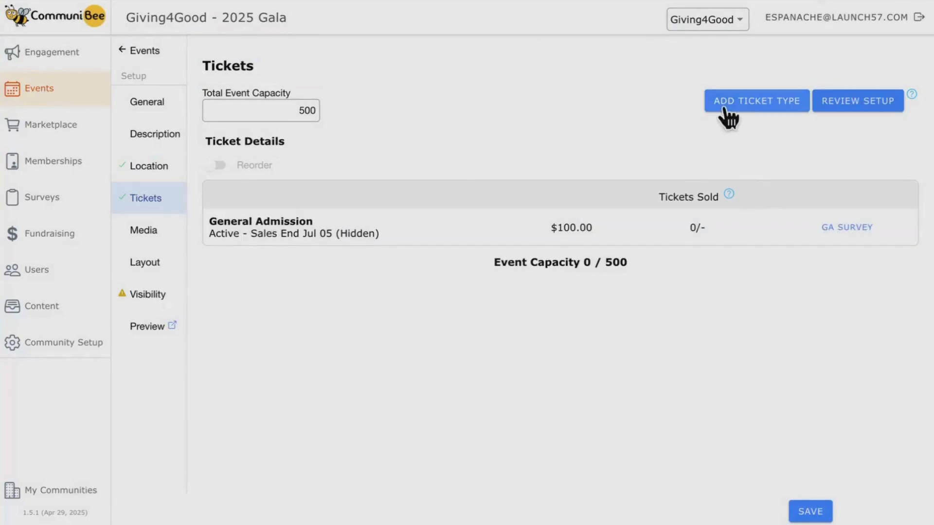
Add a Table of 10 ticket type priced at 800 with 10 tickets issued, ending Jul 2, 2025, linked to Table Survey, and save it
click(757, 113)
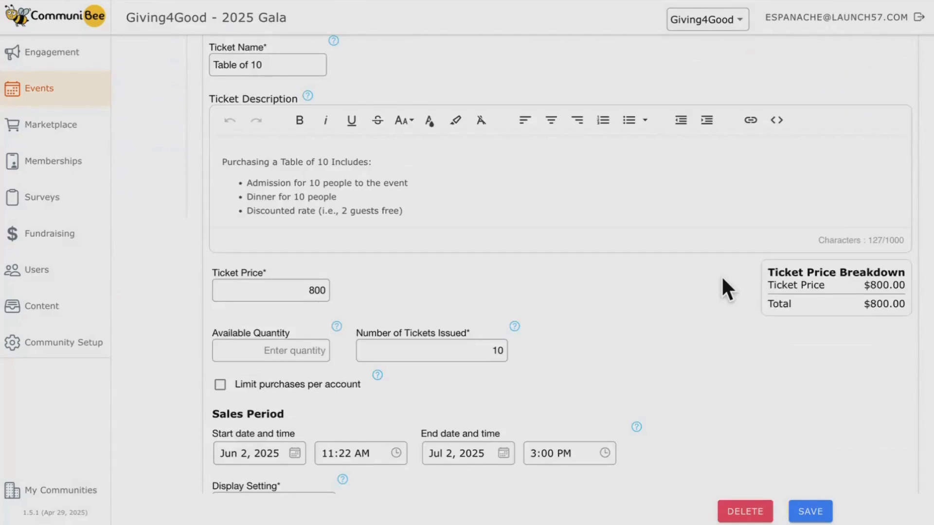
scroll(722, 275, down, 3)
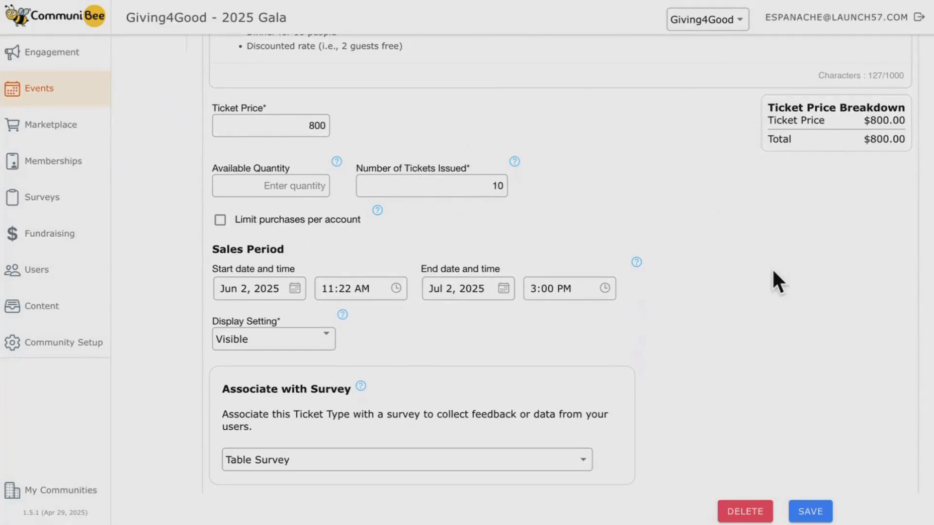
scroll(773, 271, down, 1)
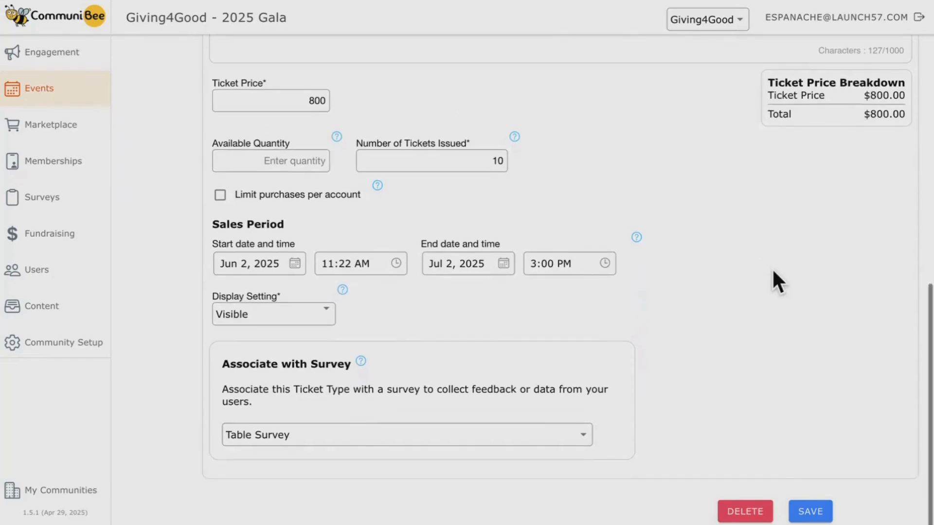
click(808, 511)
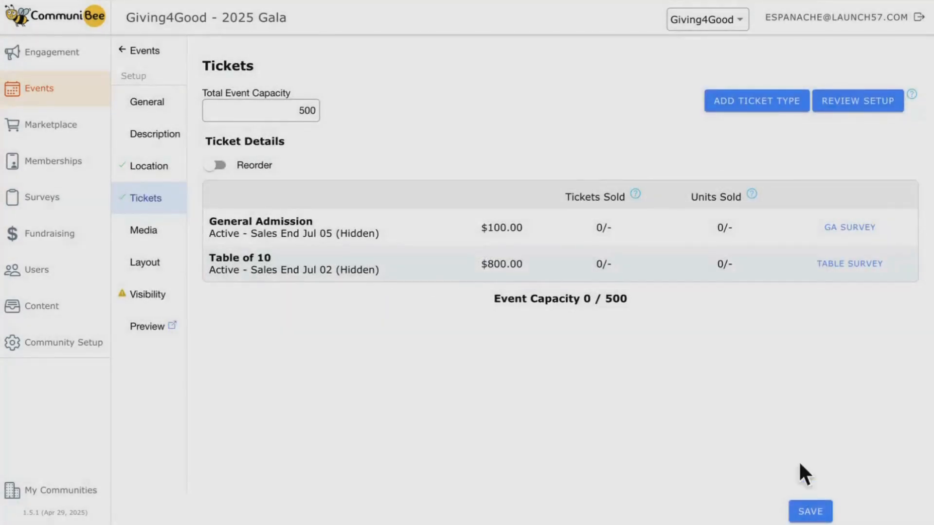
Review the ticket setup considerations, set the Table of 10 available quantity to 10, and save the ticket type
click(873, 103)
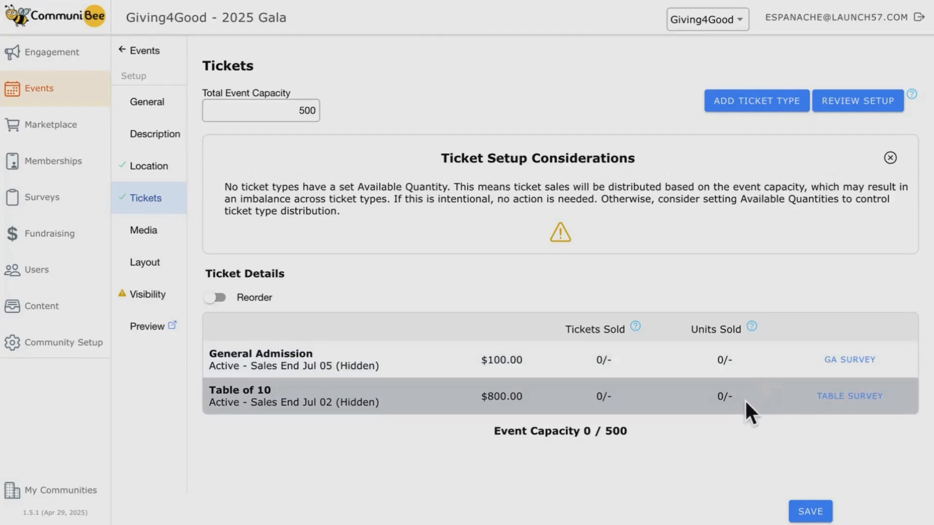
click(748, 402)
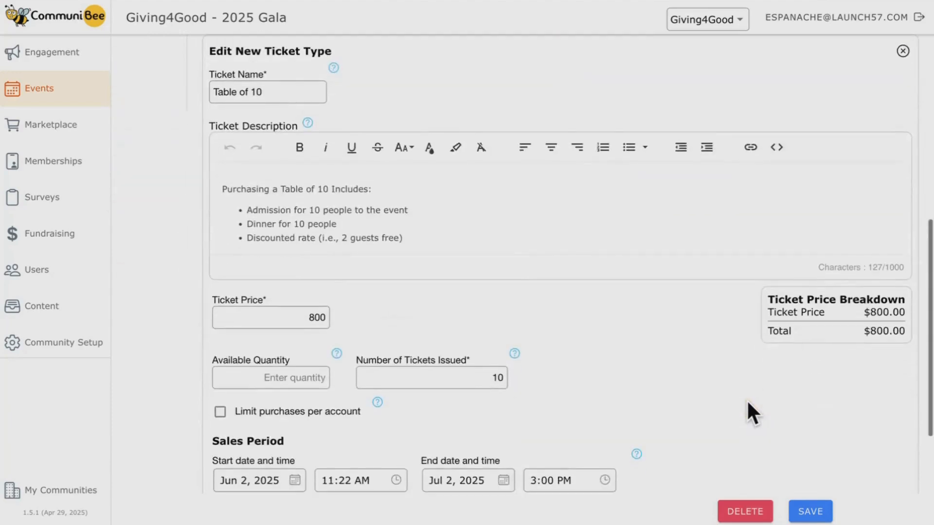
scroll(747, 402, down, 2)
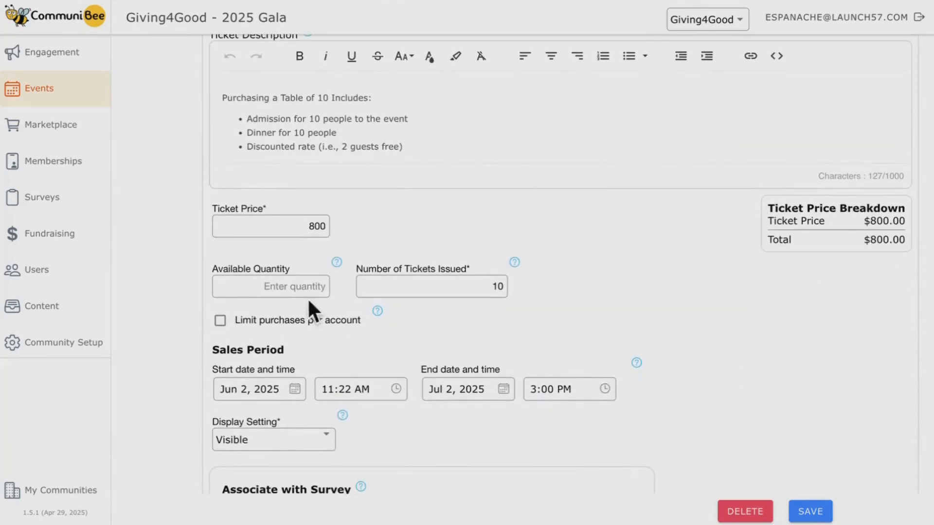
click(317, 285)
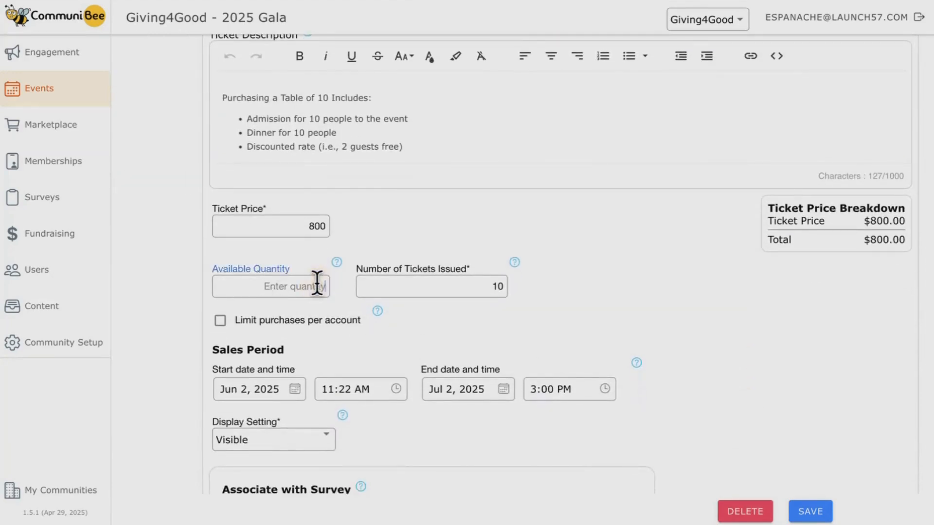
text(10)
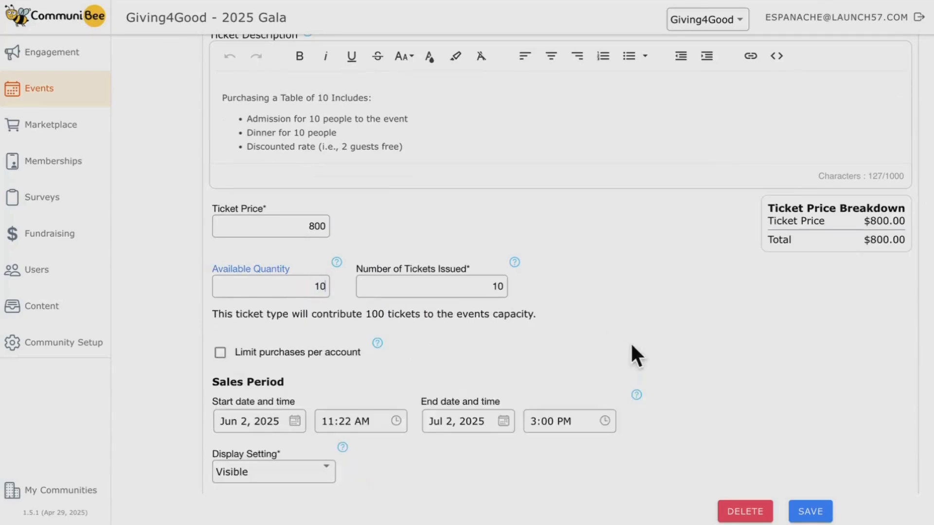
click(810, 517)
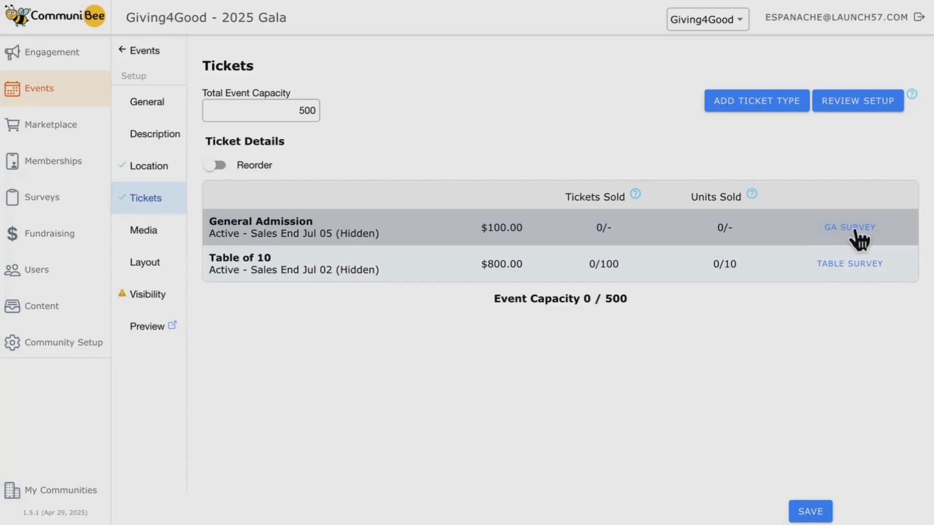
Examine the GA Survey results columns for General Admission, including meal choice, dietary restrictions and survey source, and return to the event's tickets
click(848, 228)
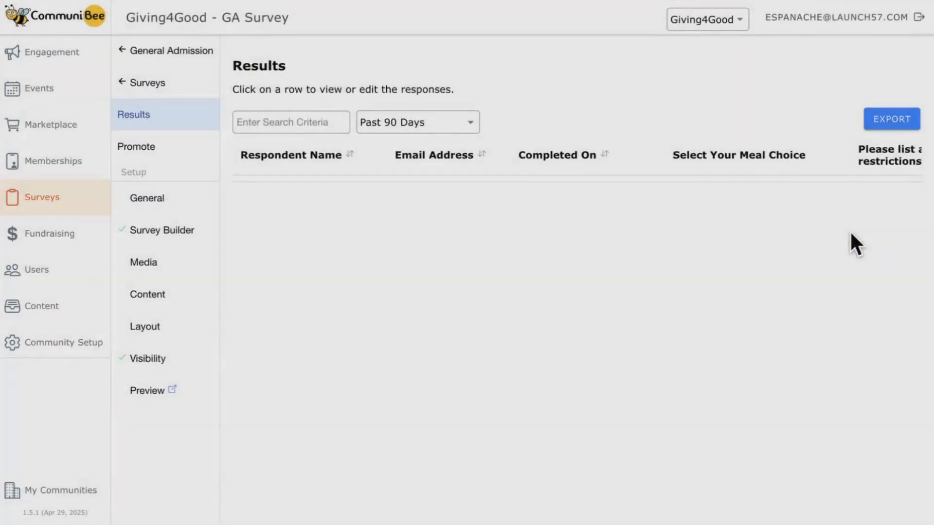
scroll(866, 182, right, 3)
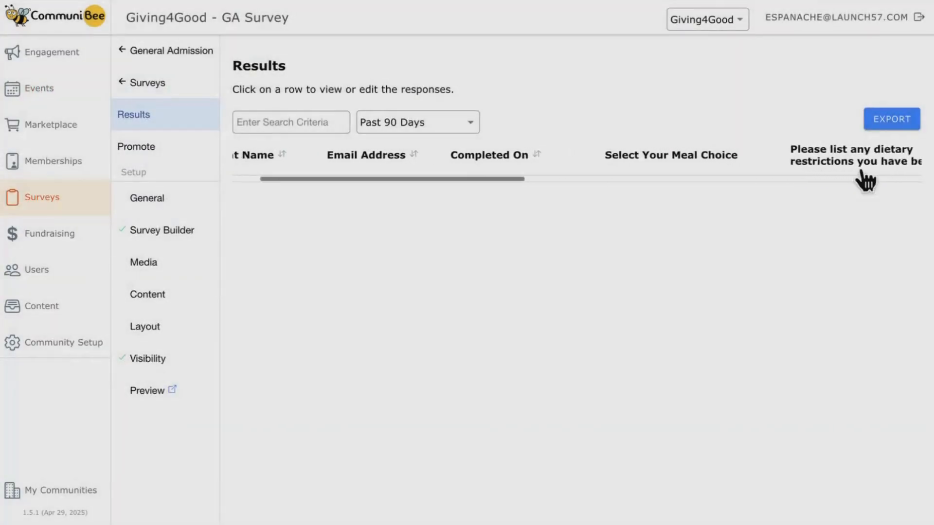
scroll(866, 183, right, 4)
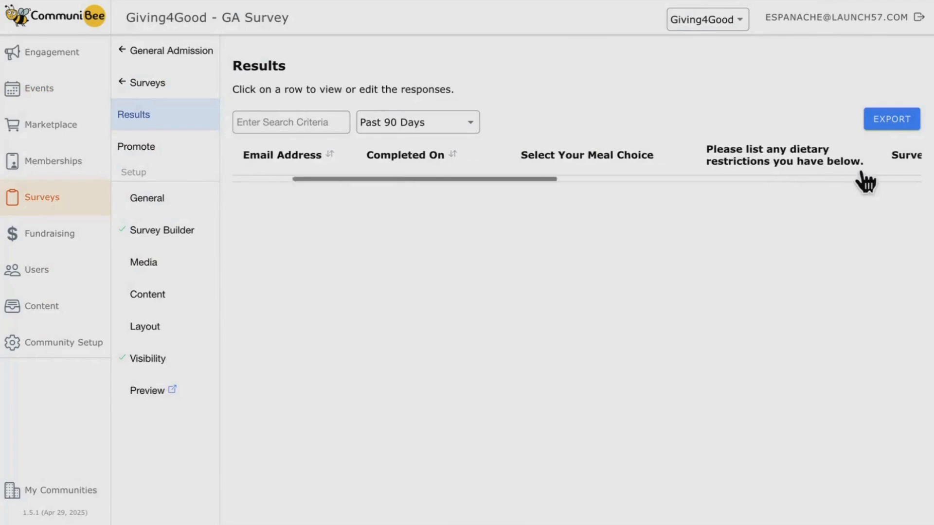
scroll(866, 182, right, 1)
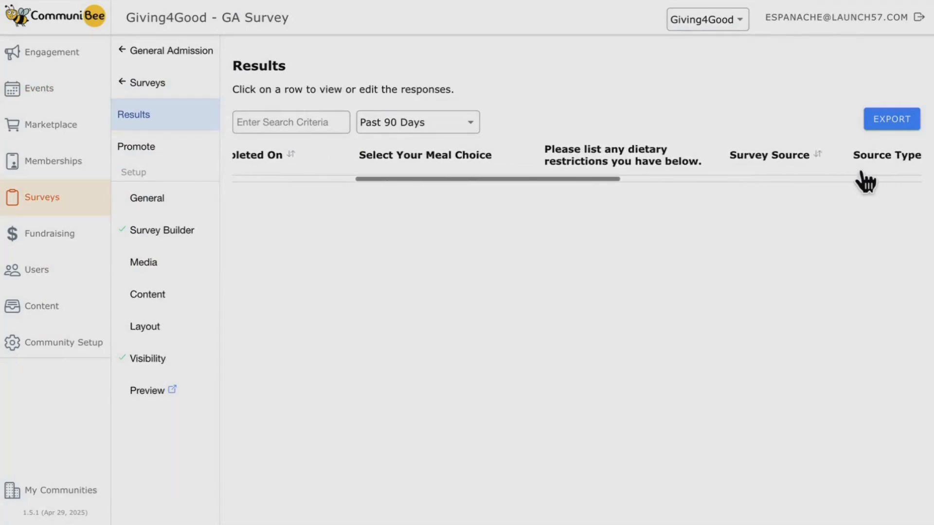
scroll(827, 180, left, 2)
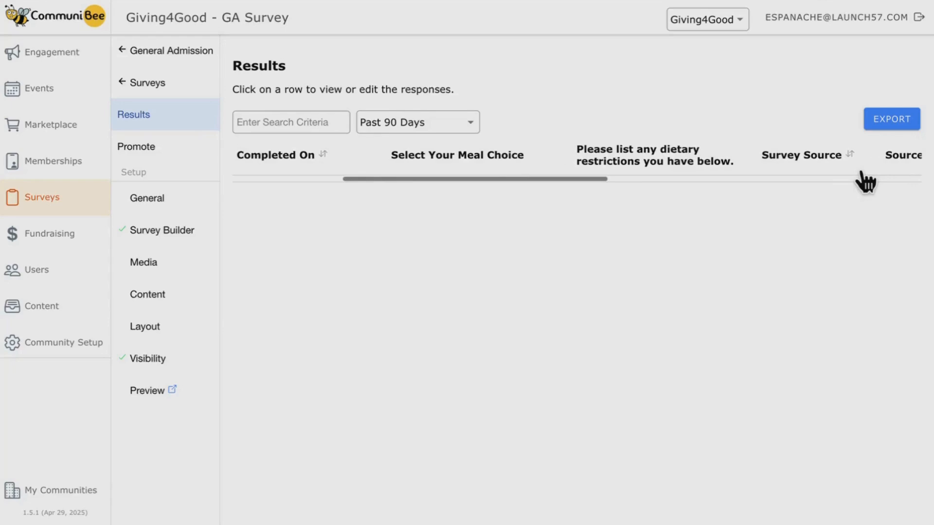
scroll(804, 180, left, 1)
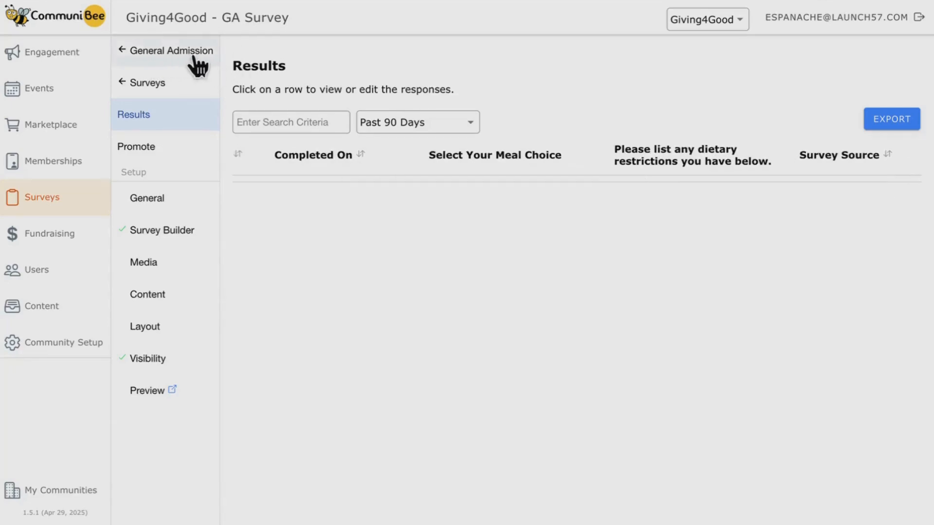
click(176, 57)
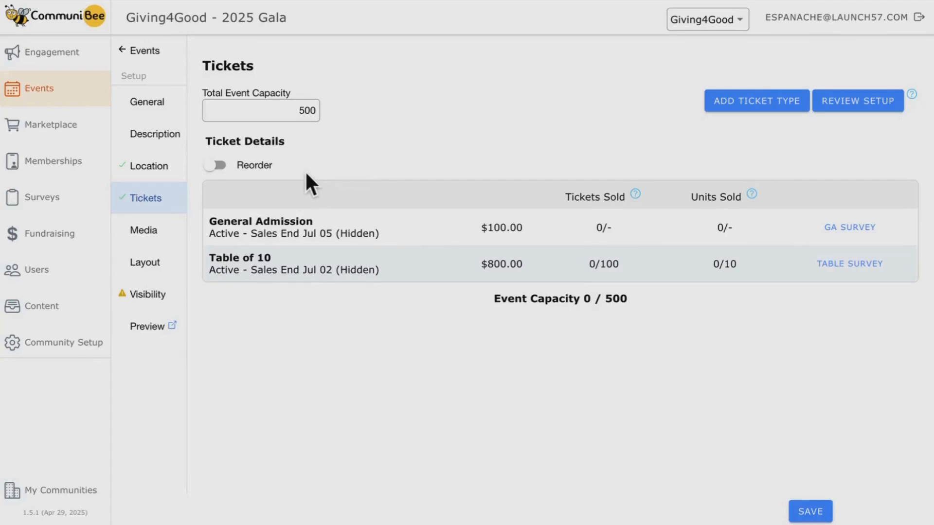
Reorder the ticket types with Table of 10 first, and restore General Admission to the first place
click(218, 166)
drag(320, 199, 321, 225)
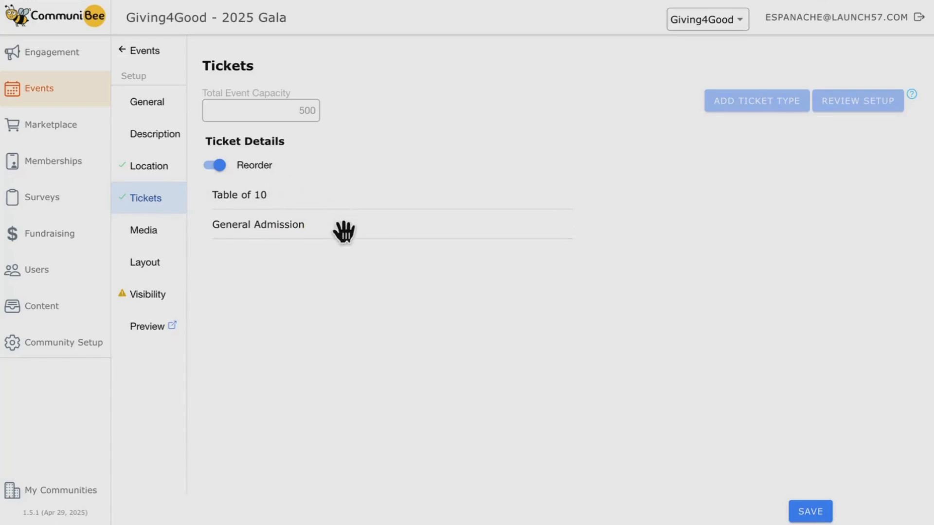
drag(348, 198, 349, 224)
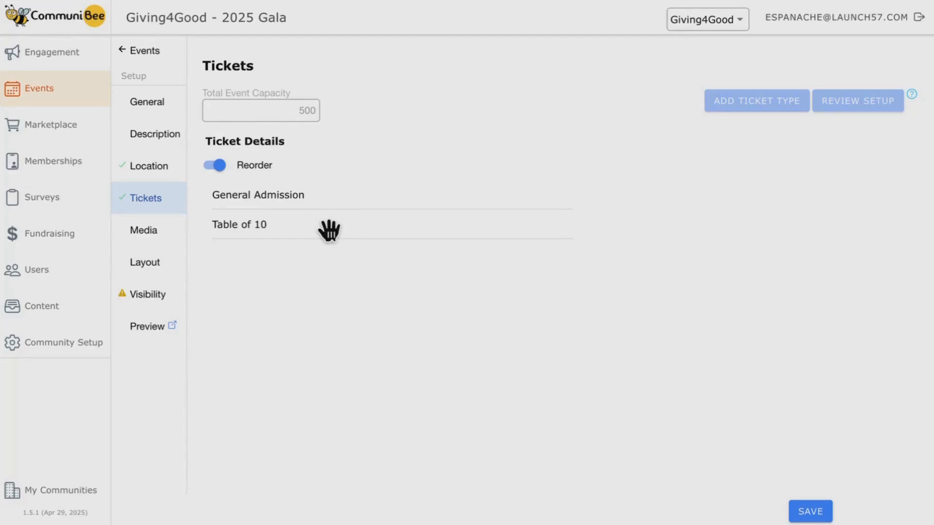
click(218, 166)
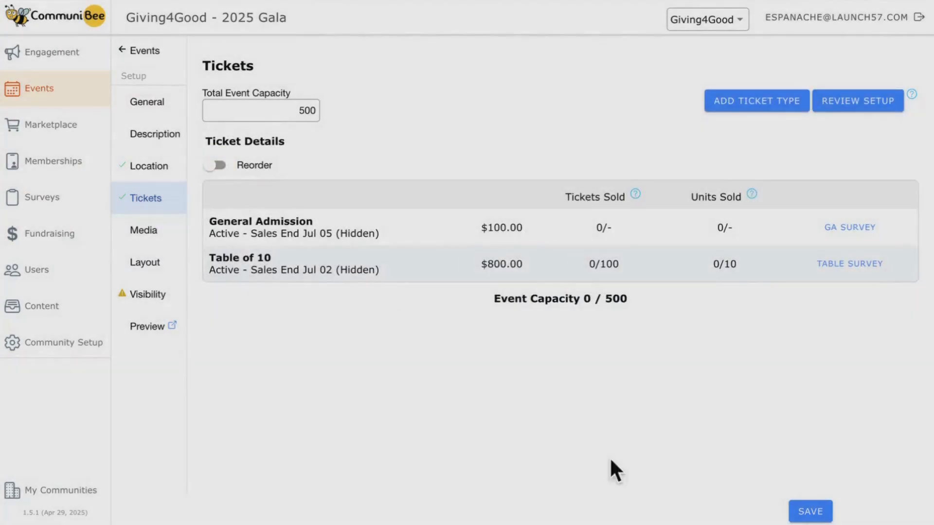
Save the event's ticket setup and open the media settings for the detail page
click(809, 515)
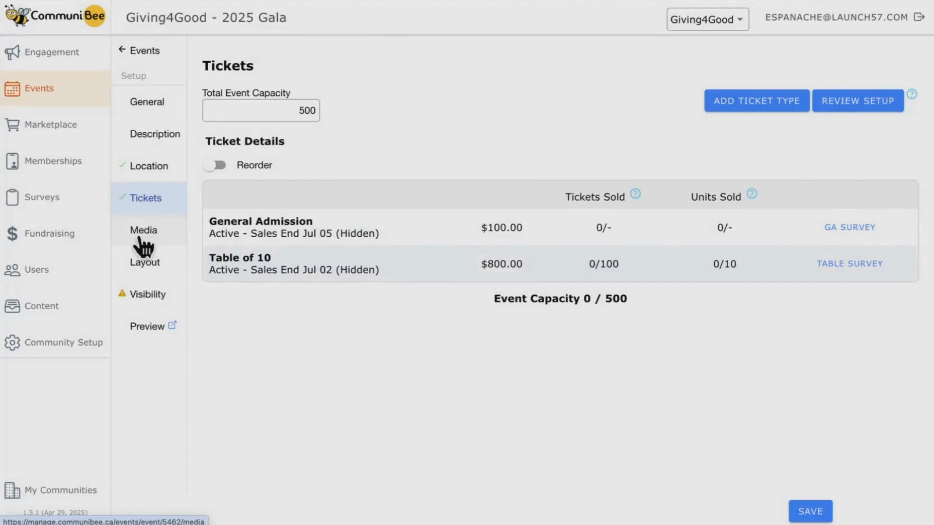
click(148, 237)
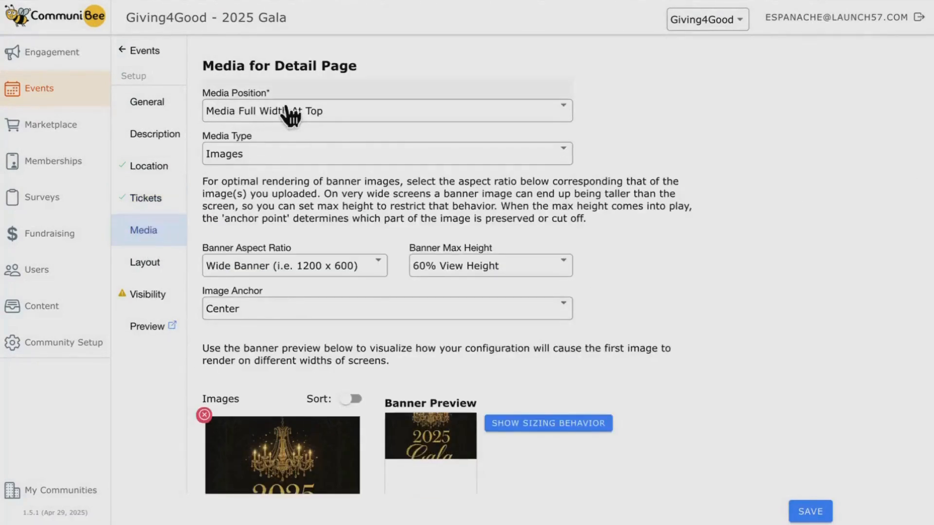
Try the media positions Header & Body Only, Media On Left, Media Full Width At Top and Use Custom Blocks Only in turn
click(291, 109)
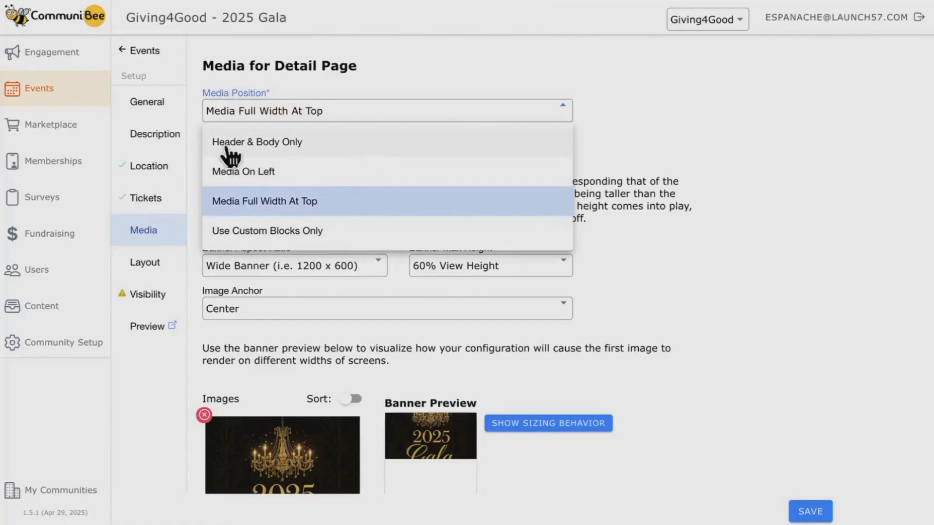
click(339, 148)
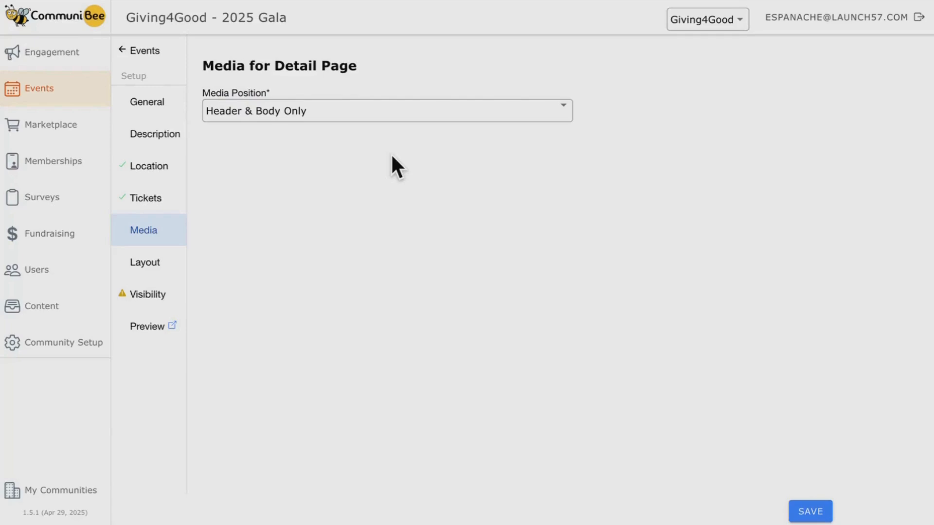
click(349, 121)
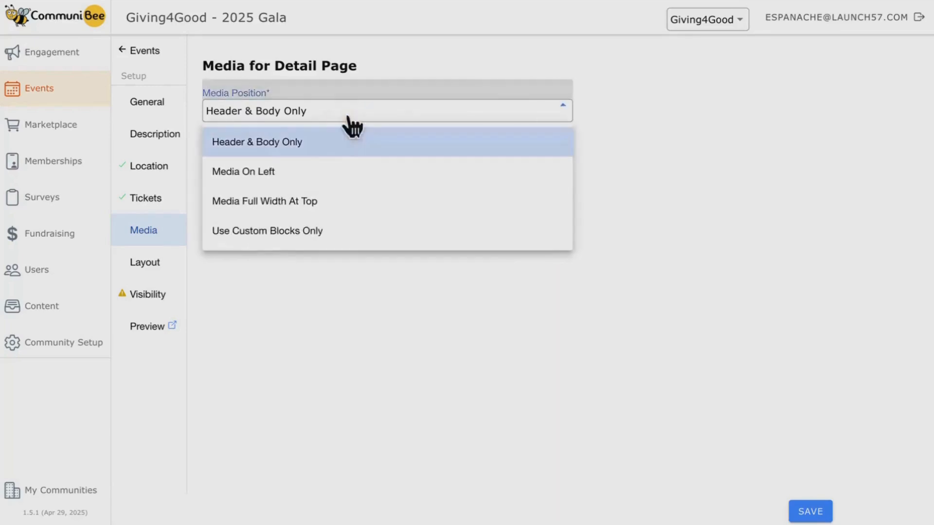
click(325, 176)
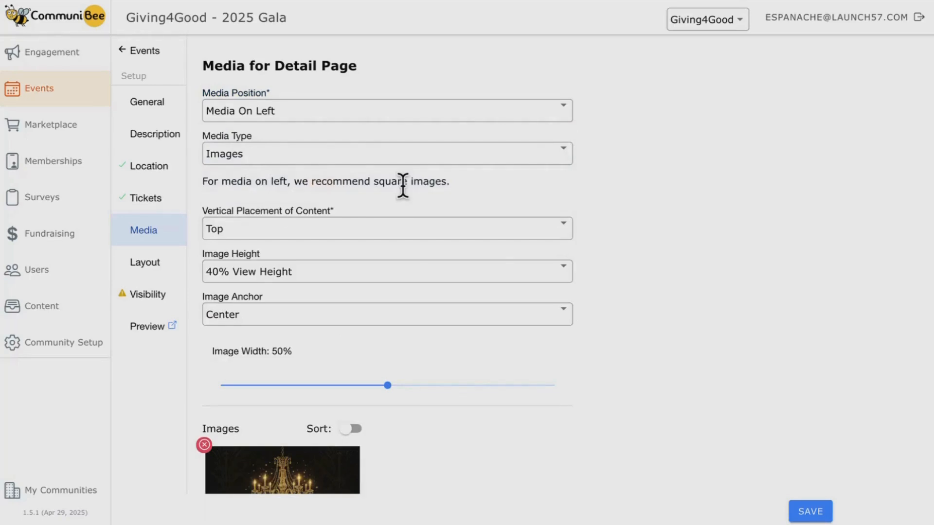
click(363, 119)
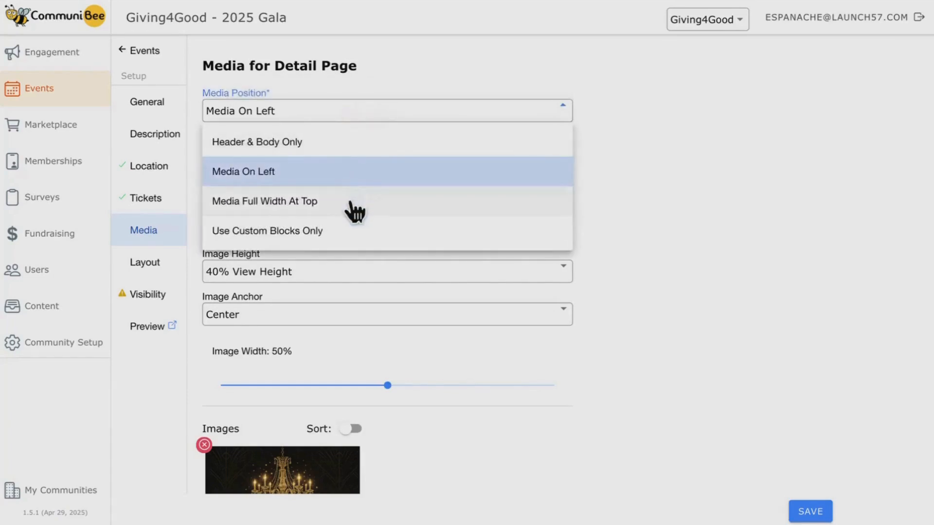
click(297, 210)
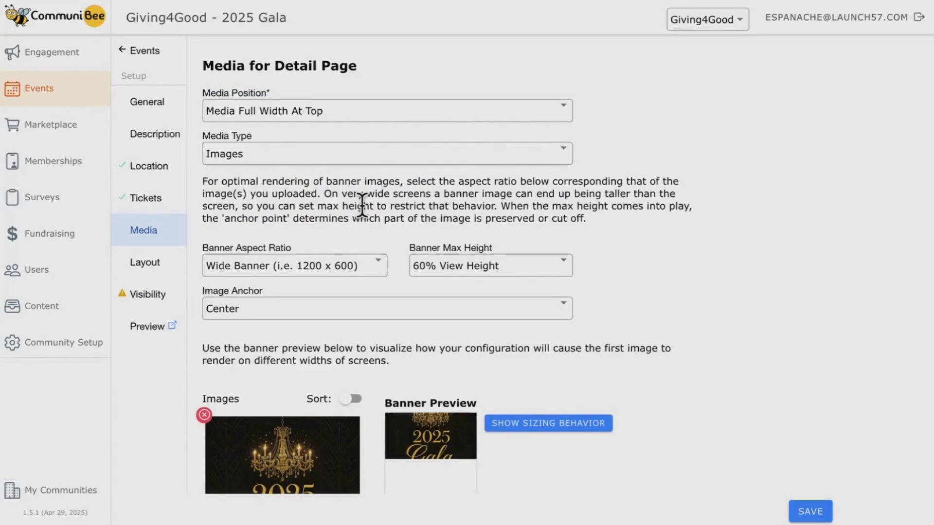
click(325, 115)
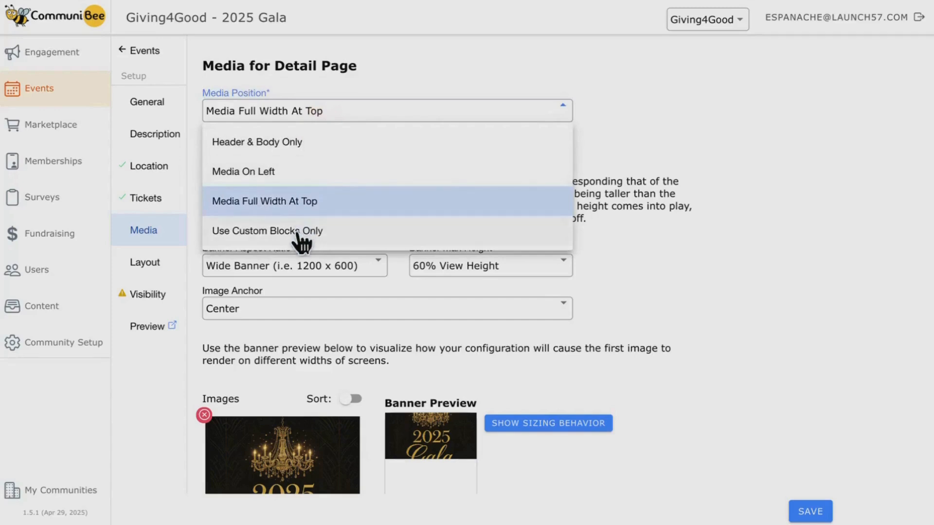
click(272, 240)
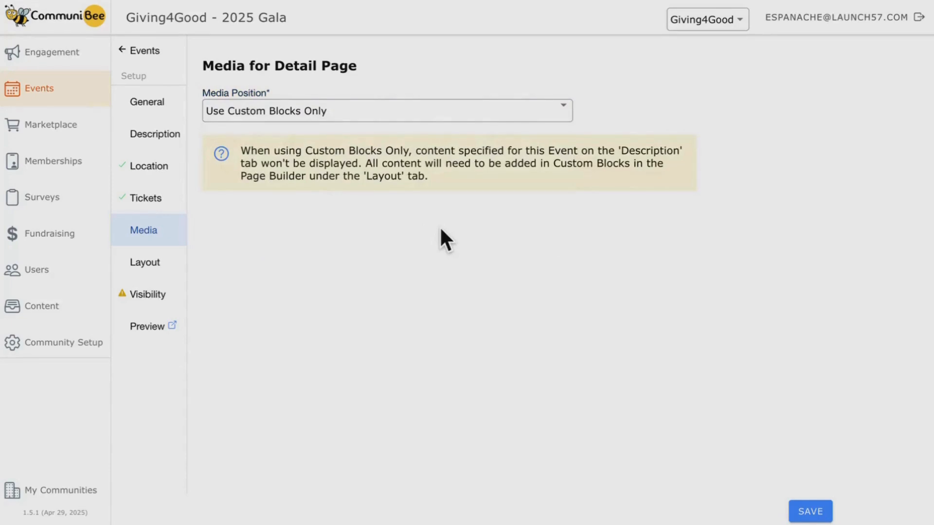
Set the media position to Media On Left with the ballroom image at 60% View Height and 40% width, and save the media settings
click(385, 116)
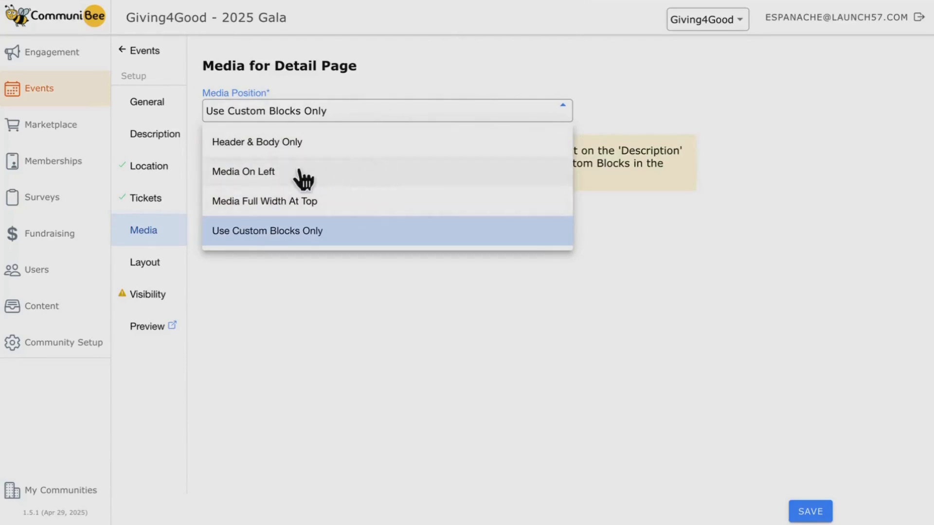
click(287, 180)
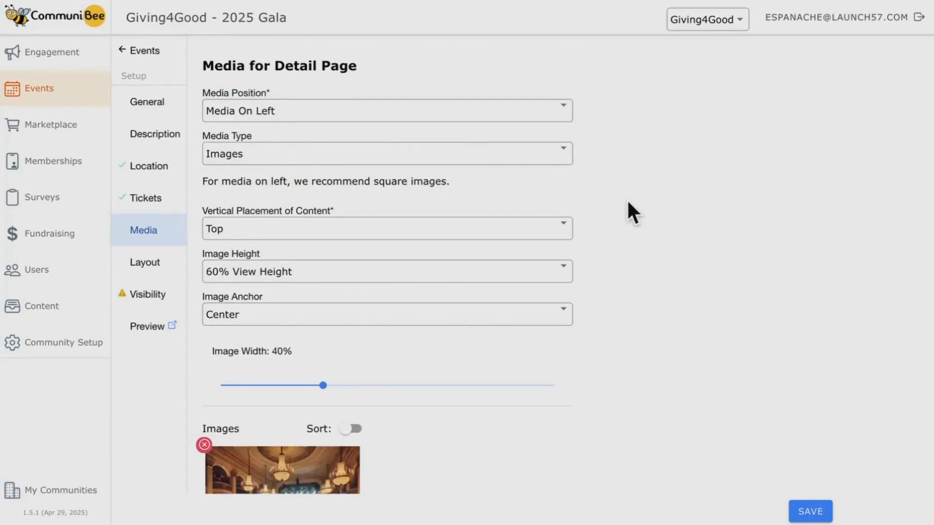
scroll(624, 195, down, 5)
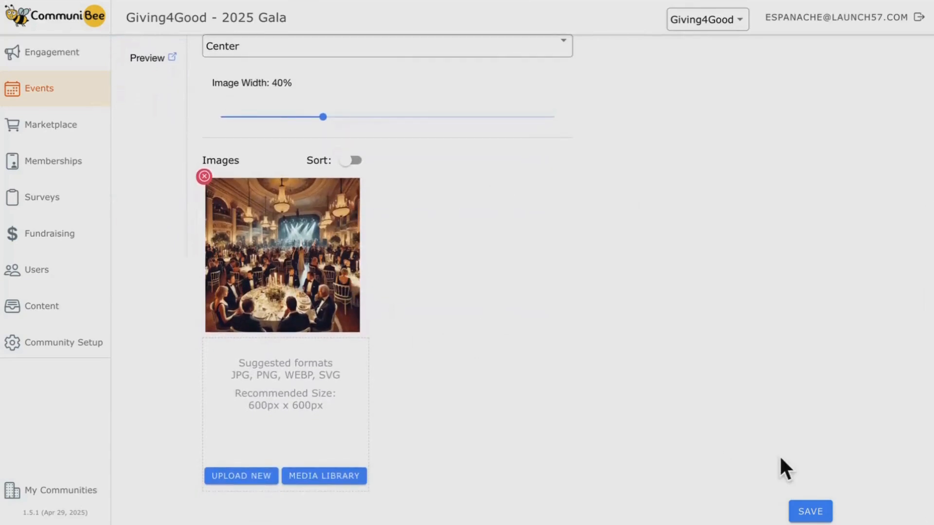
click(810, 517)
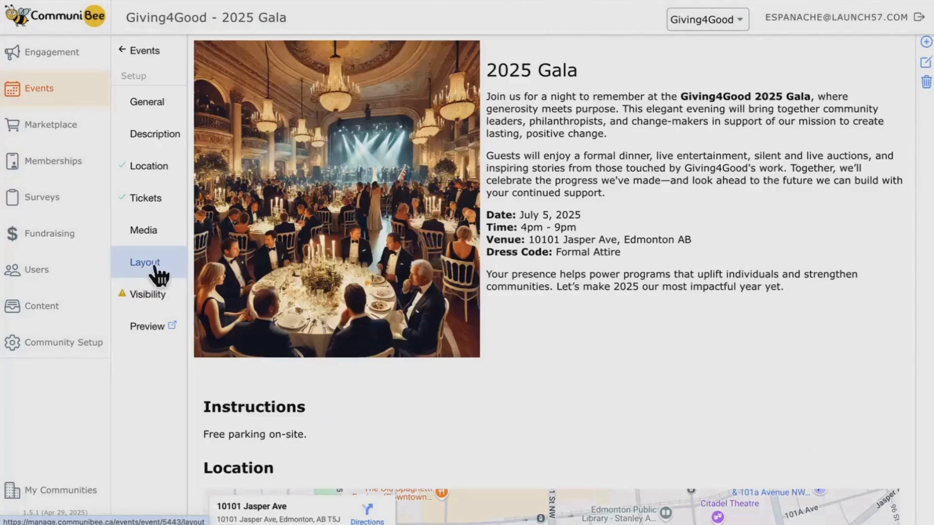
Review the event's page layout and browse the individual page blocks that can be added to its end, without adding any
scroll(681, 275, down, 7)
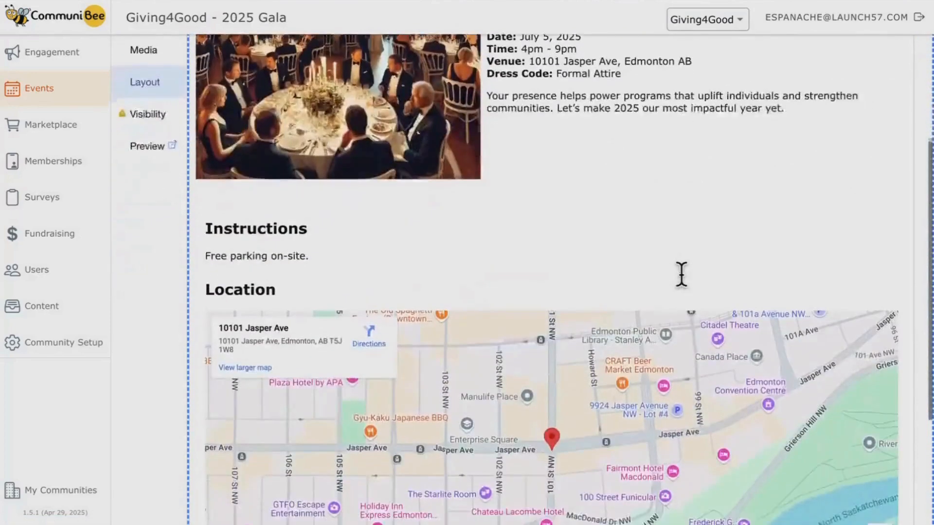
scroll(681, 275, up, 7)
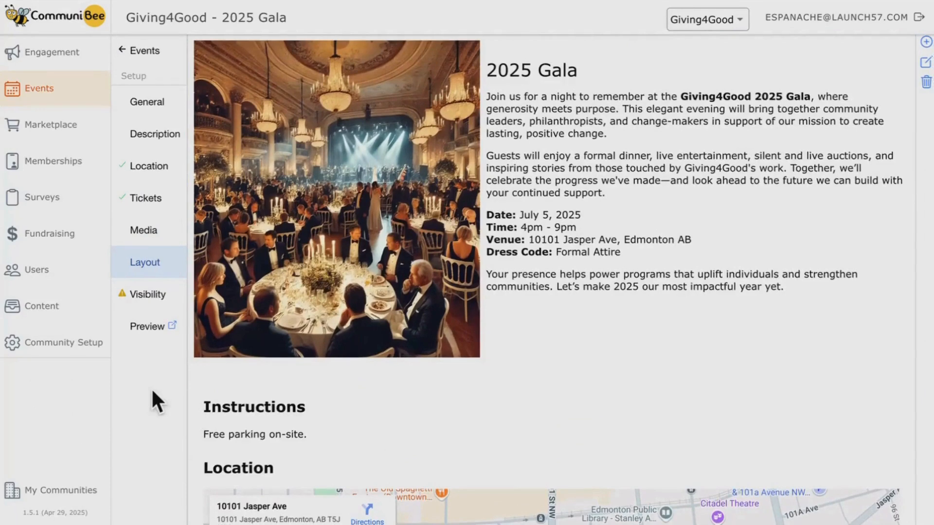
scroll(151, 387, down, 7)
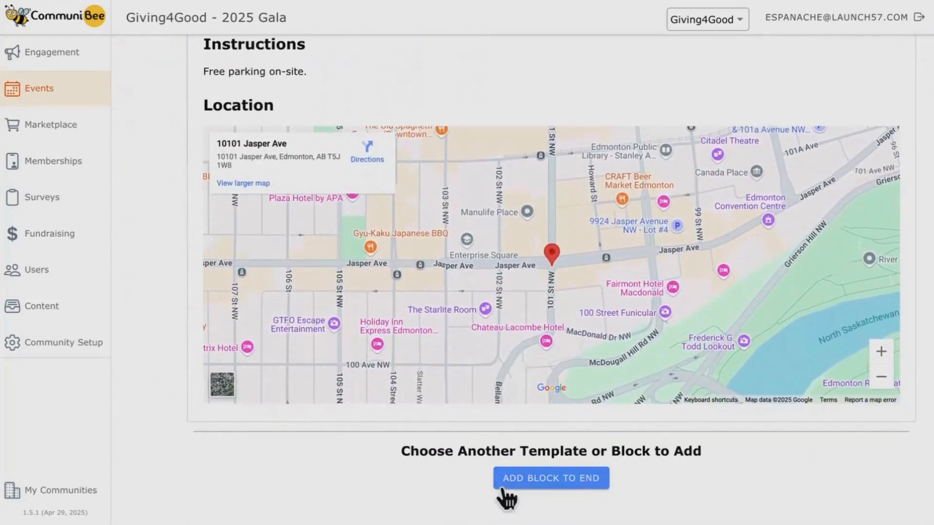
click(555, 491)
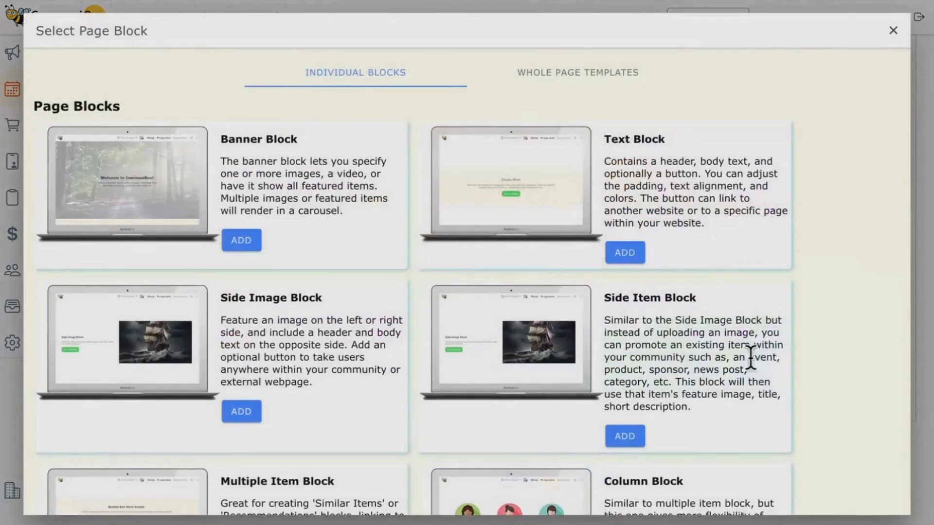
scroll(817, 358, down, 6)
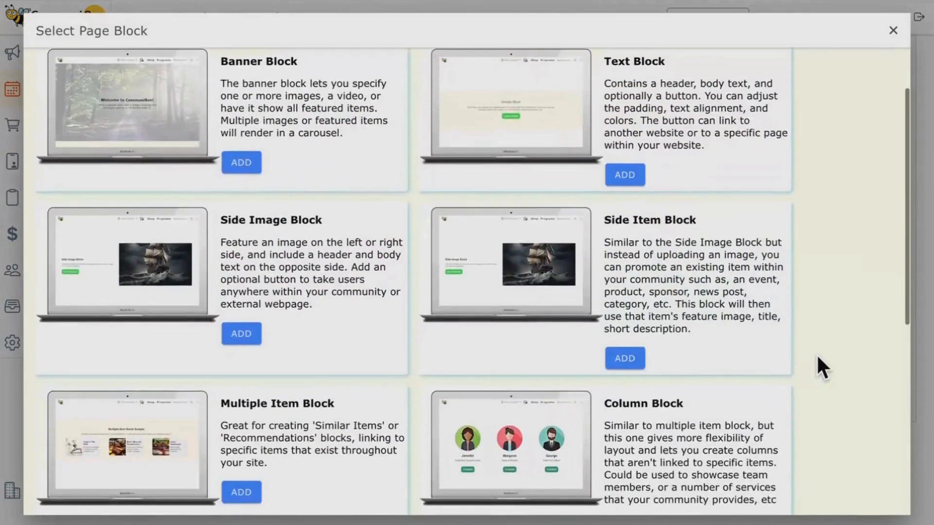
scroll(818, 362, down, 3)
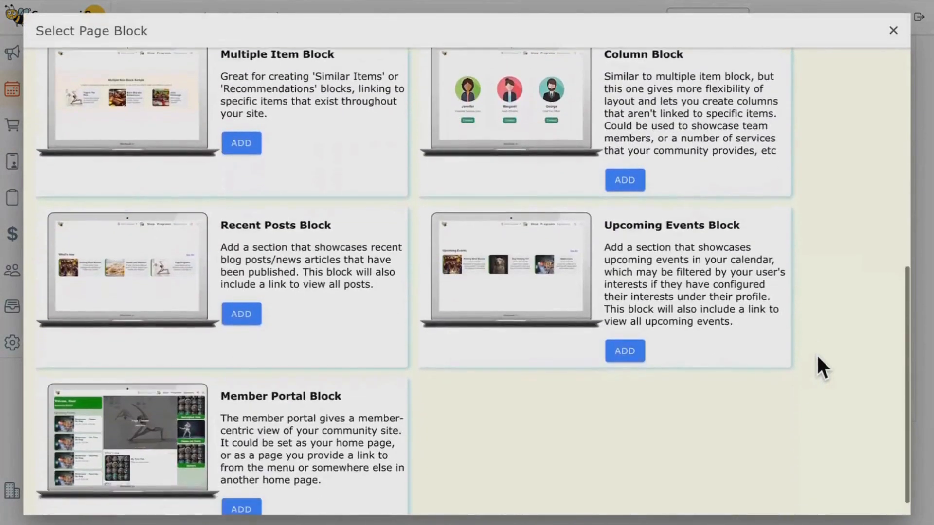
scroll(818, 362, up, 4)
scroll(821, 367, up, 7)
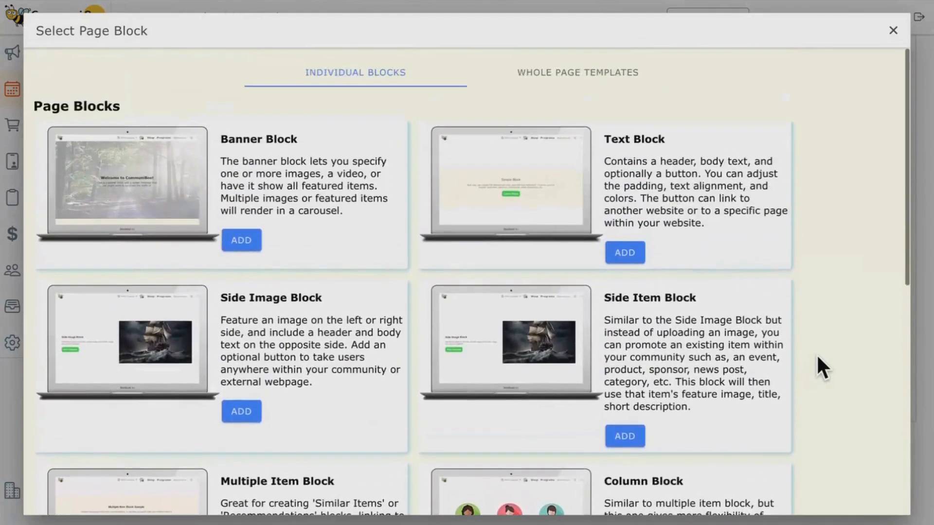
click(893, 31)
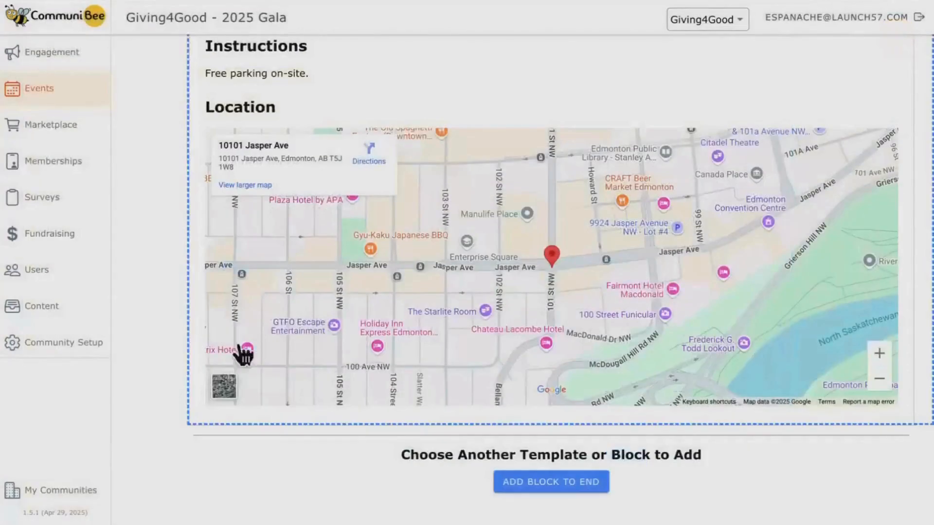
Set the event's visibility status to Live and review the publish dates, category filters and fundraising campaign link options
scroll(141, 311, up, 8)
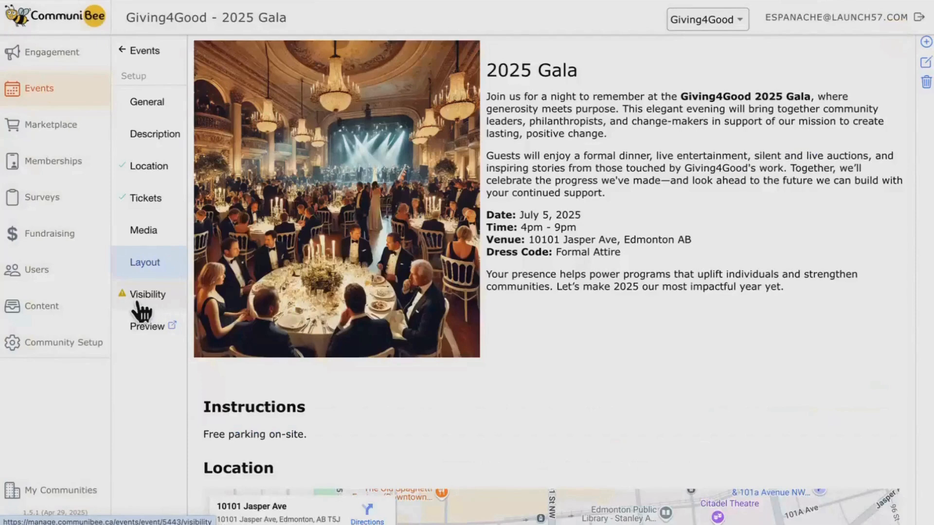
click(154, 301)
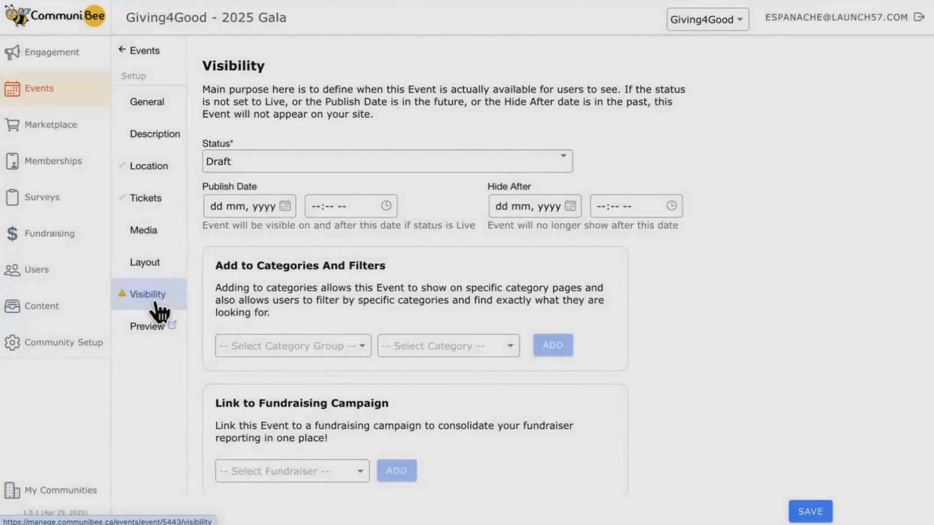
click(229, 164)
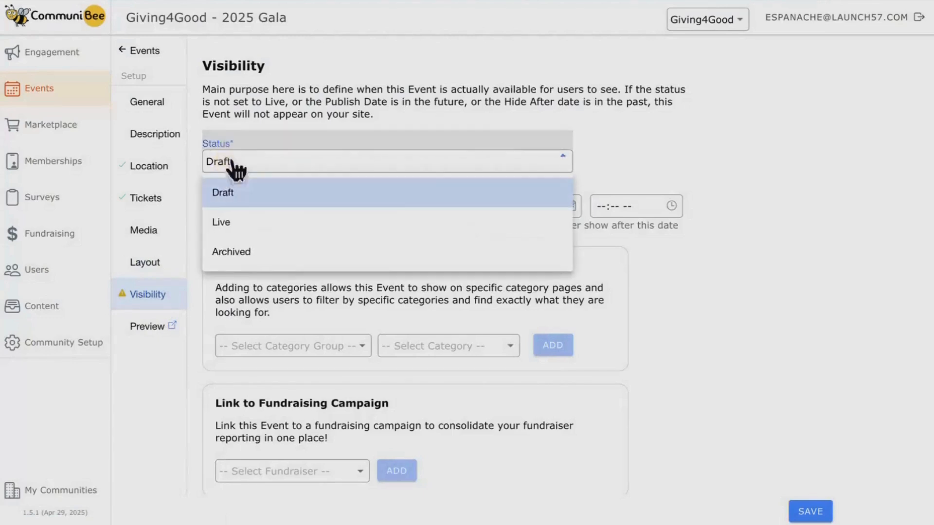
click(246, 226)
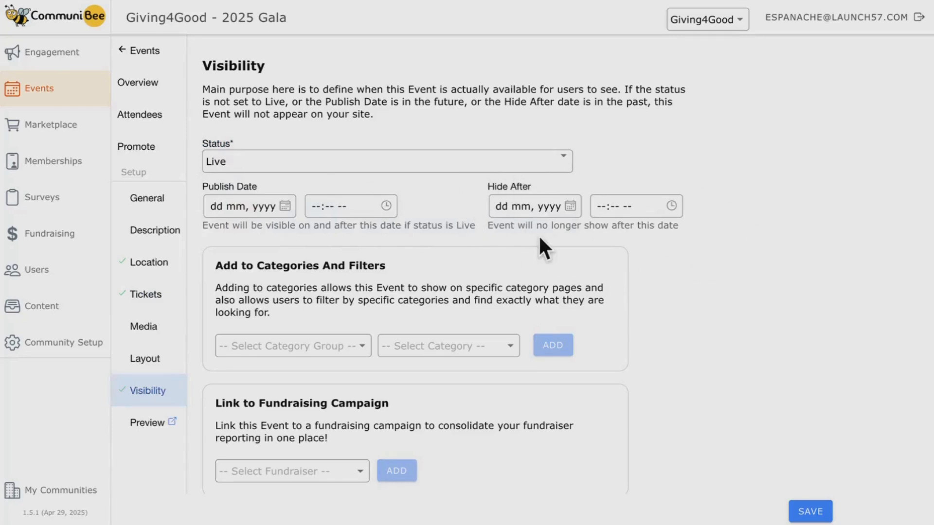
scroll(687, 263, down, 1)
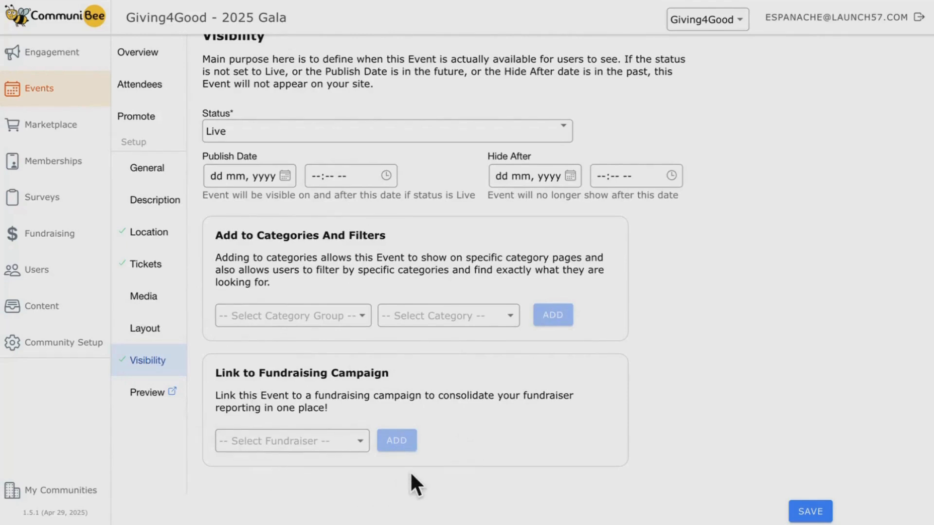
scroll(411, 476, up, 1)
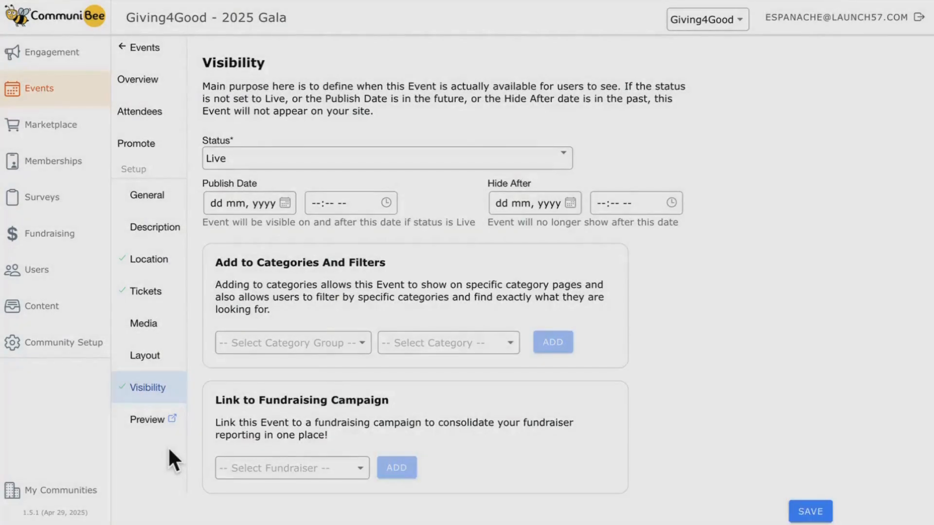
Preview the 2025 Gala page and examine its ticket types, the Table of 10 details, instructions and location map
click(152, 423)
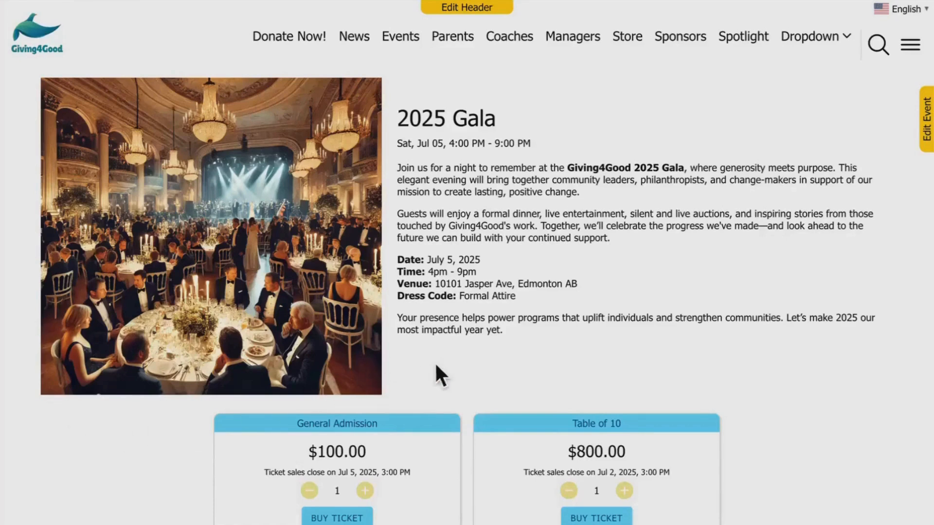
scroll(827, 360, down, 4)
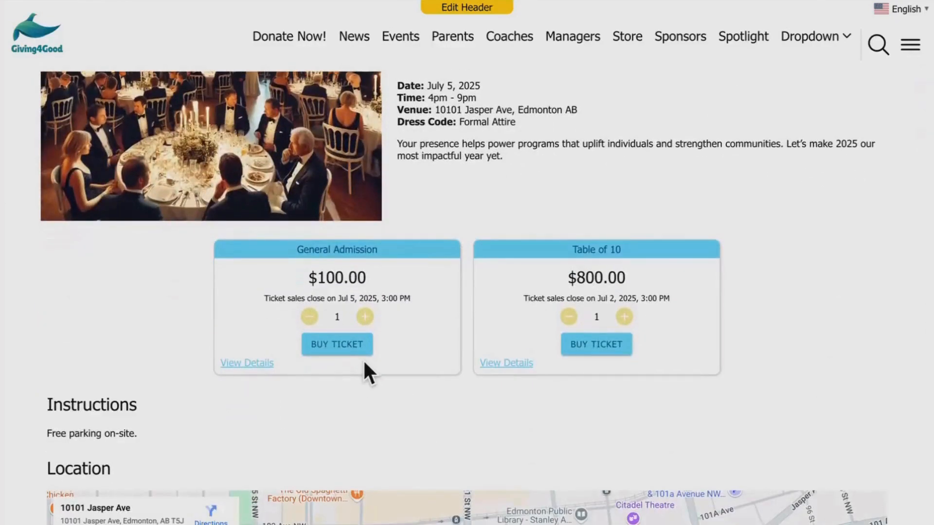
click(495, 368)
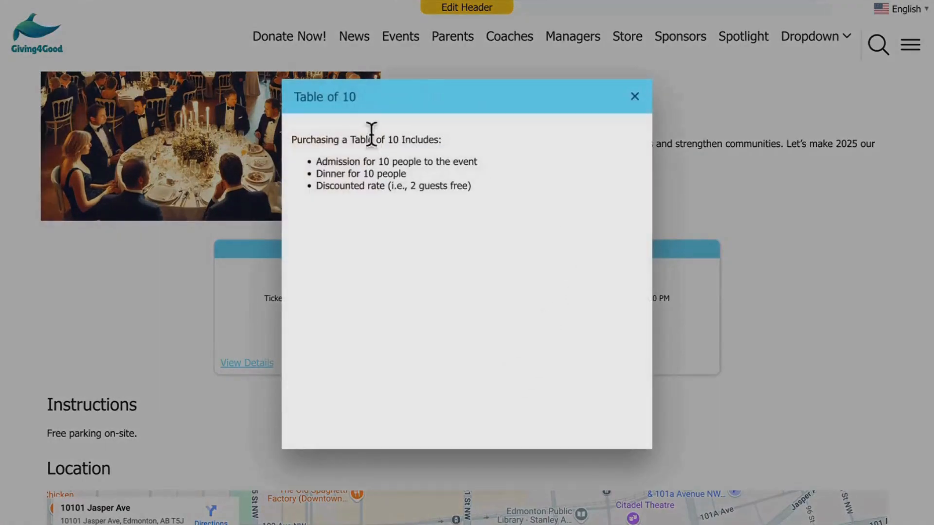
click(635, 96)
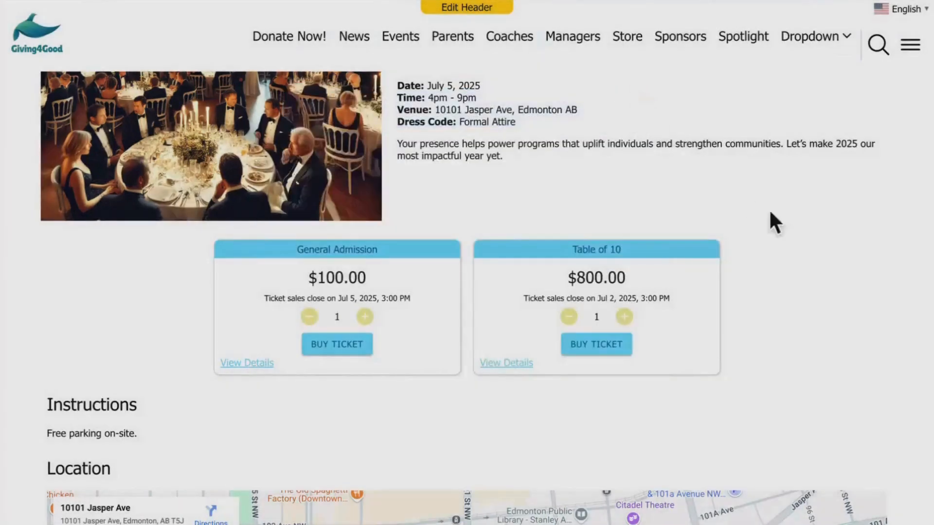
scroll(828, 291, down, 2)
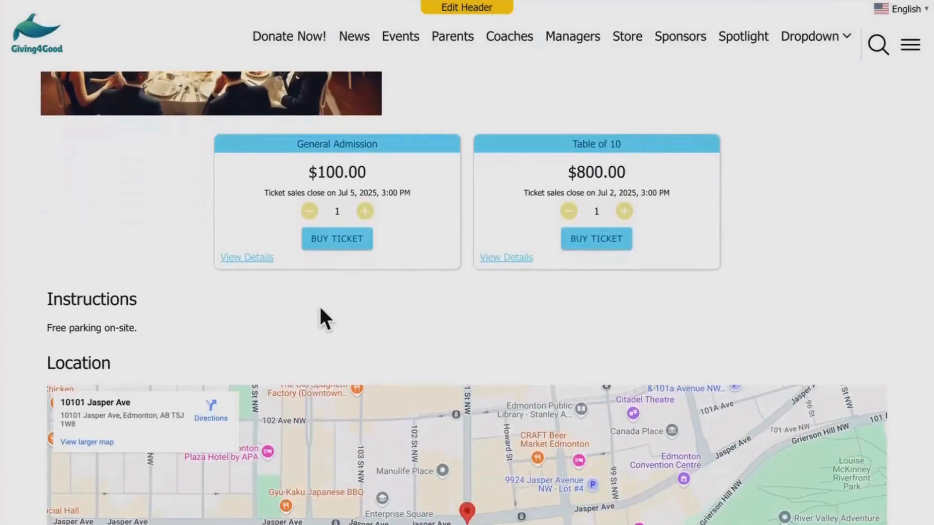
scroll(903, 334, down, 4)
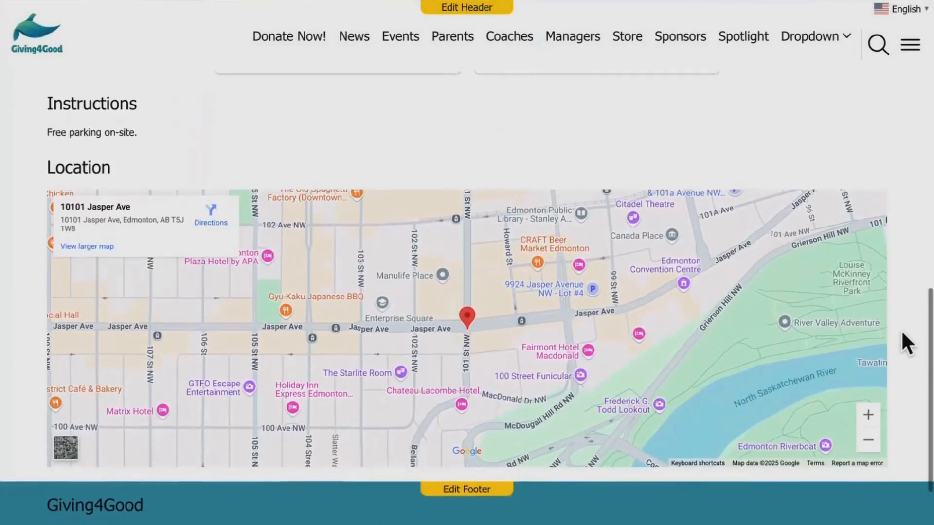
scroll(901, 328, up, 10)
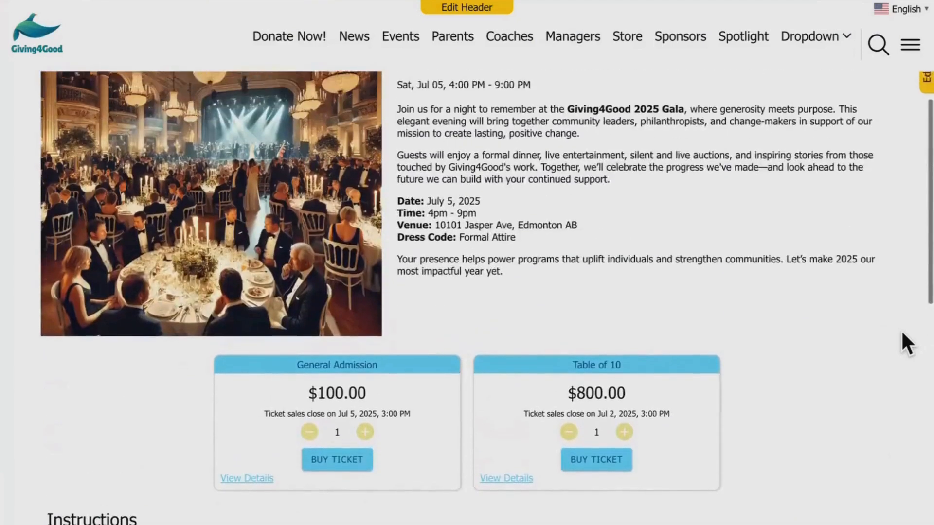